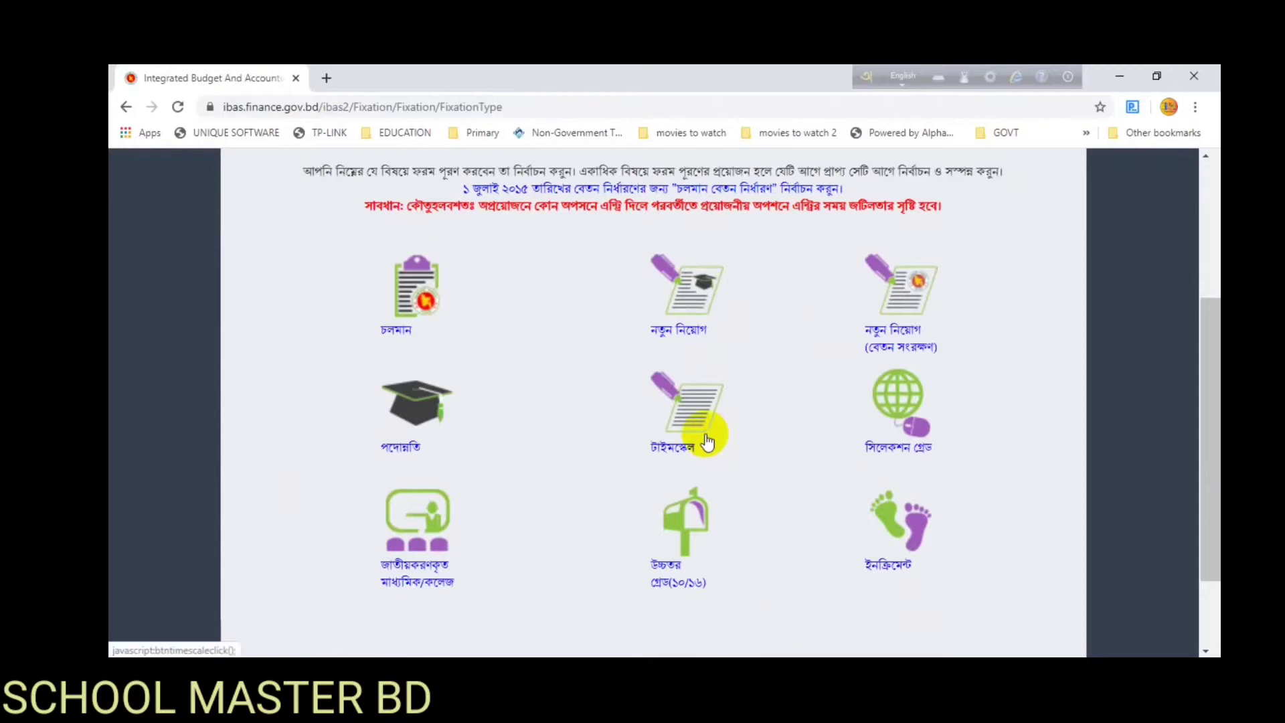
Start a new-appointment (নতুন নিয়োগ) pay fixation, confirm it, and choose the civil (বেসামরিক) category.
scroll(704, 433, "down", 1)
scroll(668, 415, "up", 3)
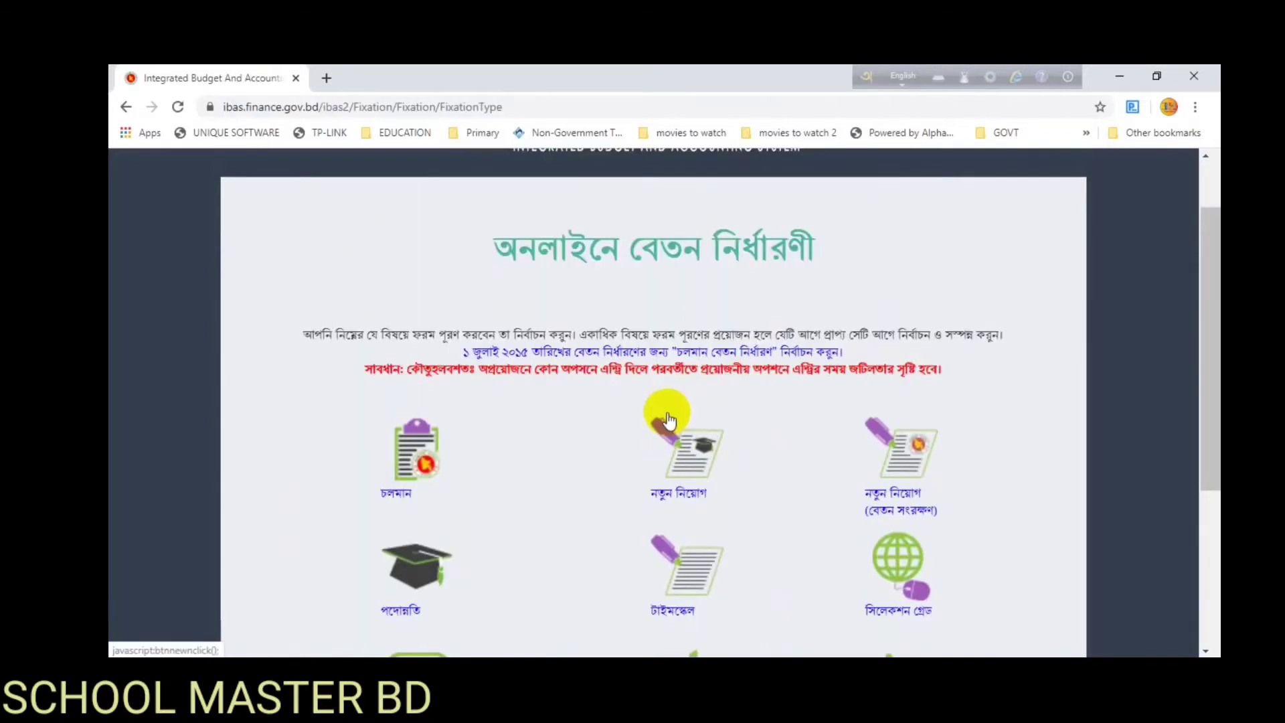
scroll(667, 418, "down", 1)
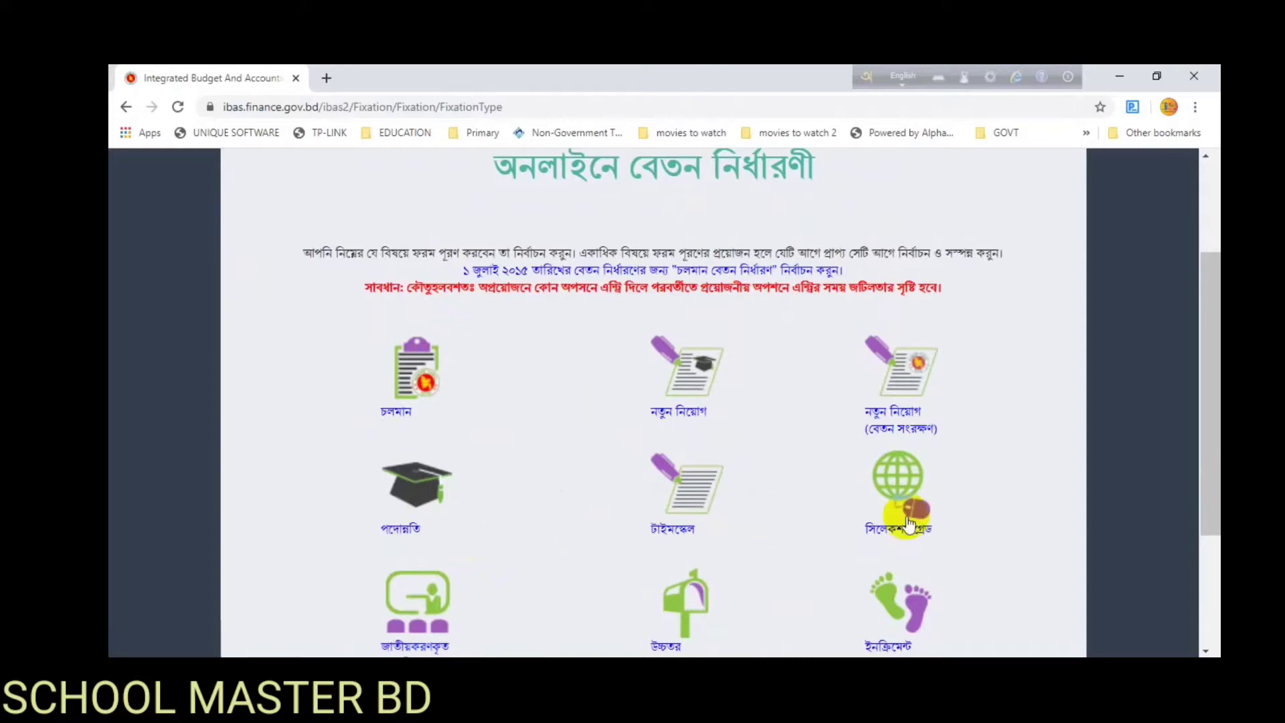
scroll(869, 525, "down", 1)
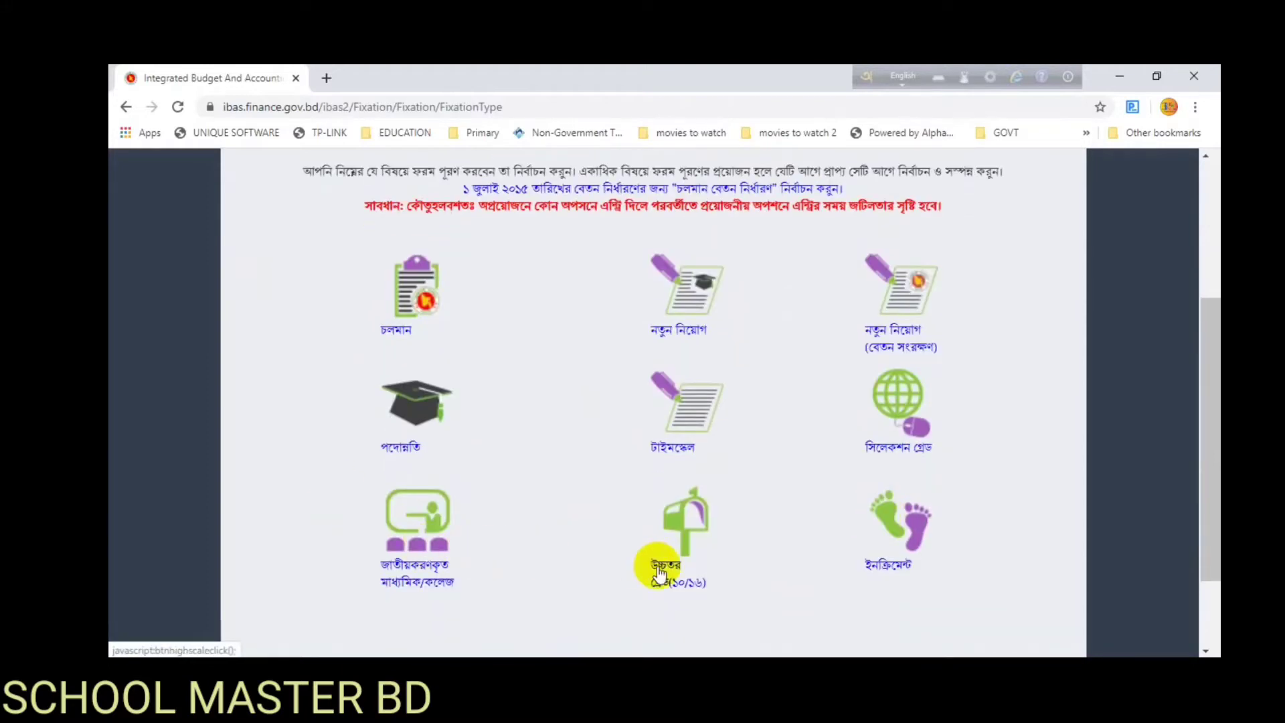
left_click(680, 324)
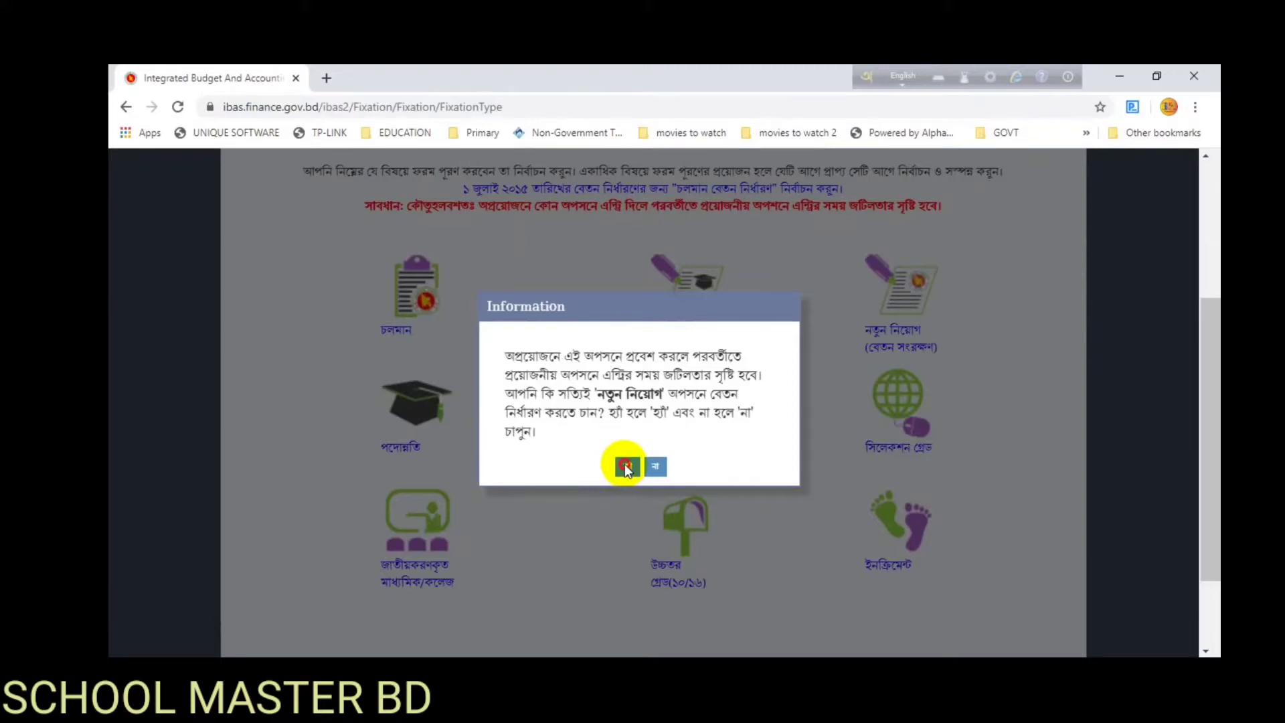
left_click(626, 466)
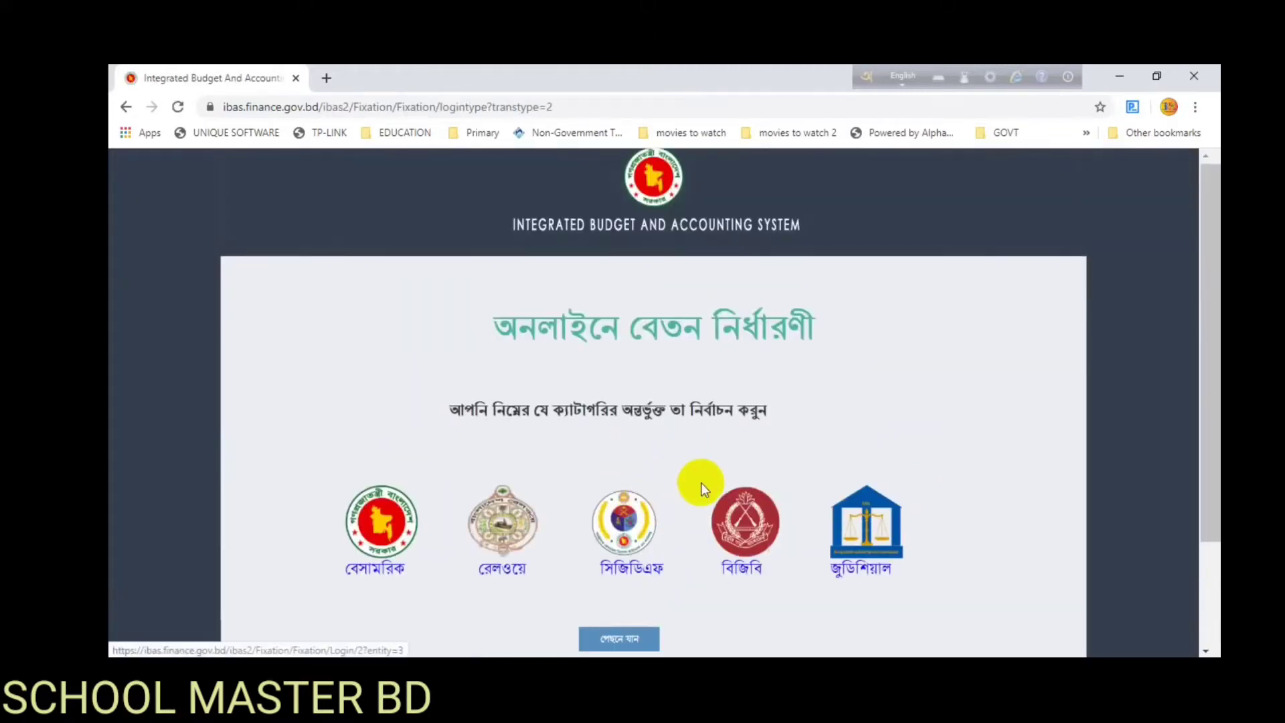
scroll(696, 488, "down", 2)
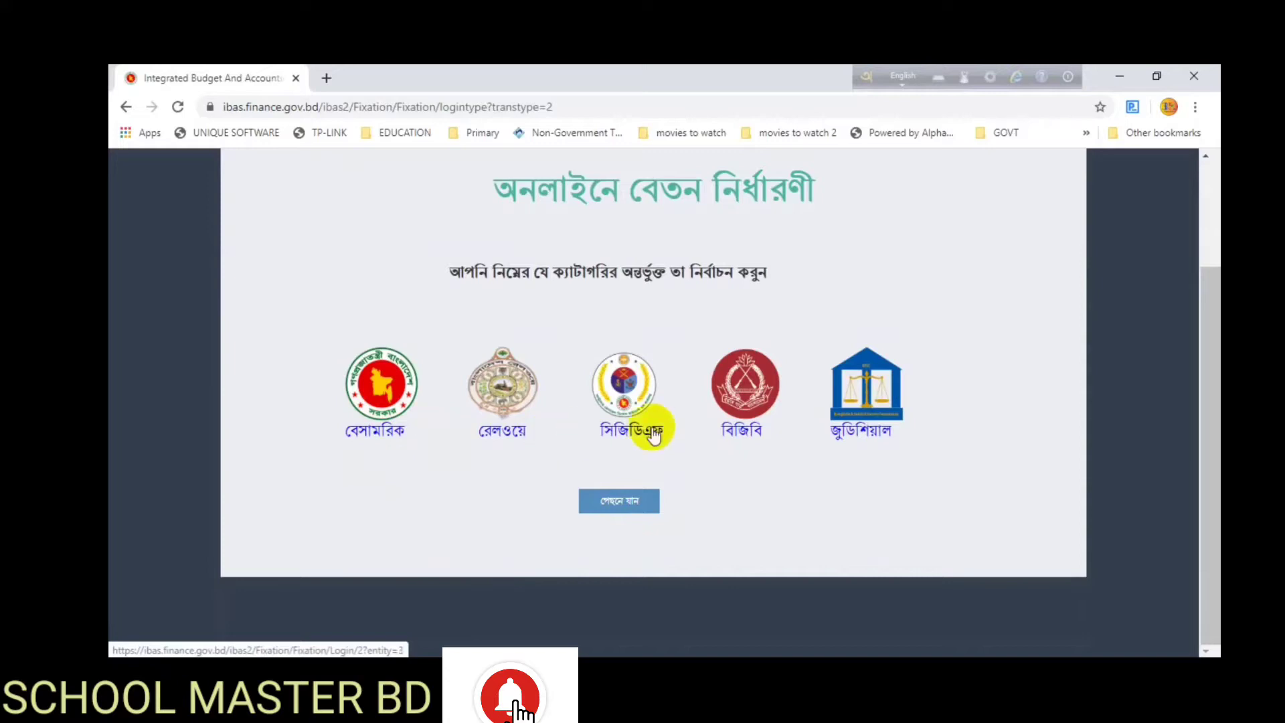
left_click(370, 439)
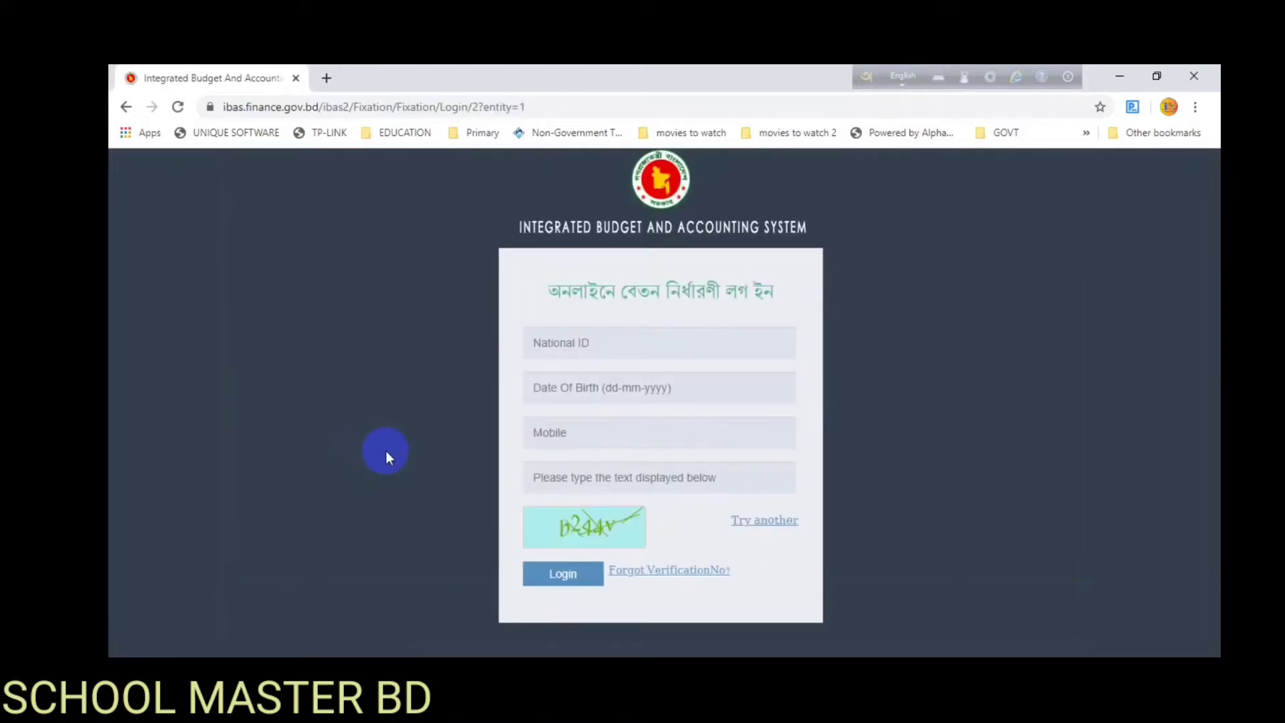
Enter the national ID and captcha, try to log in, and dismiss the NID-length warning.
left_click(603, 353)
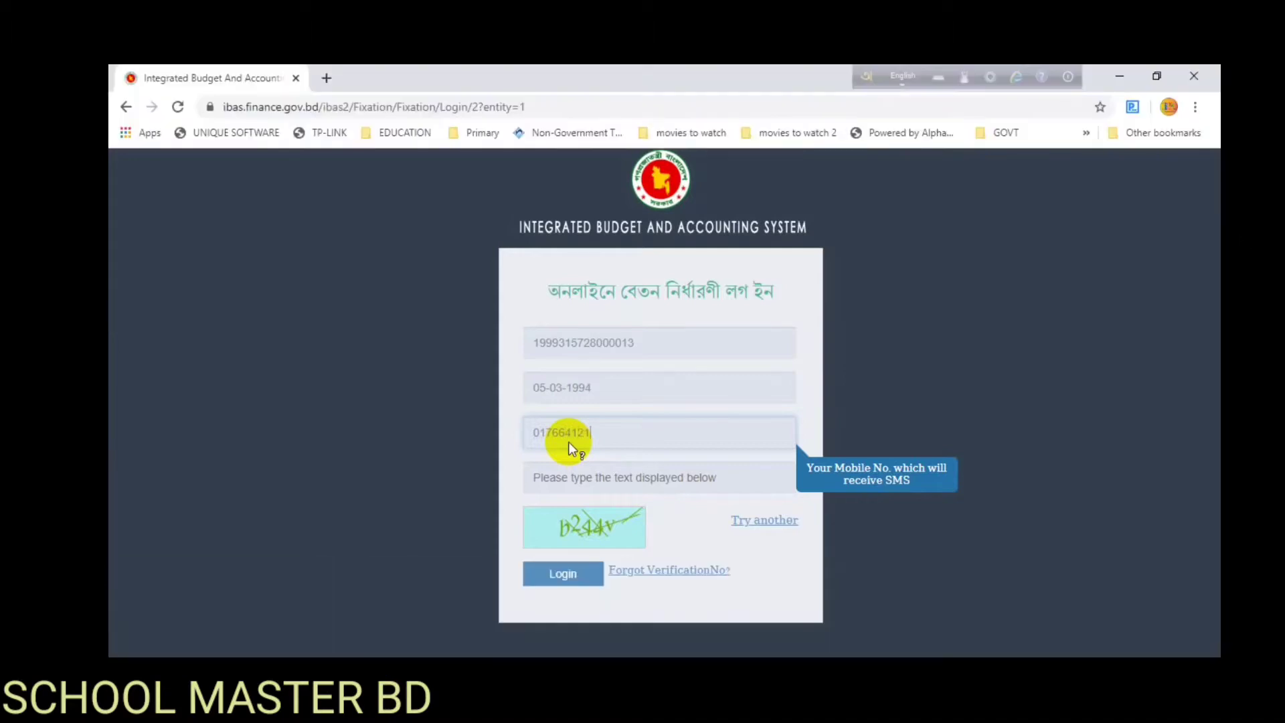
type("7")
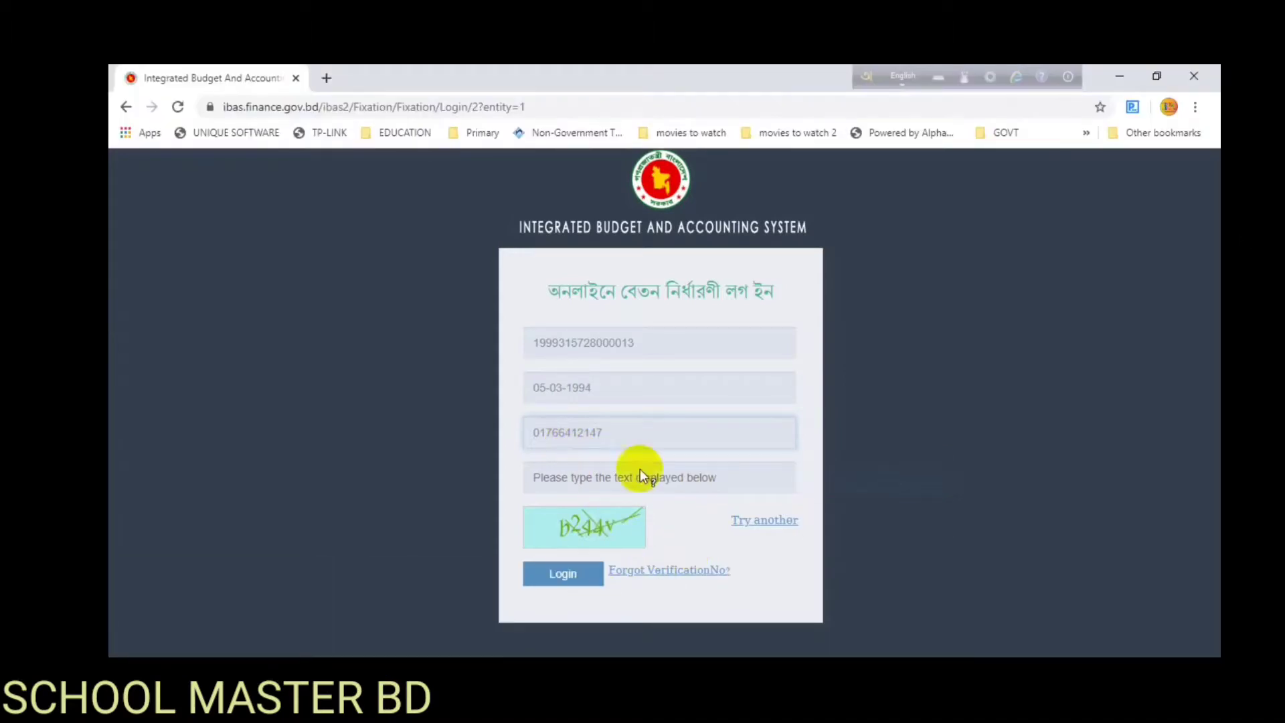
left_click(581, 480)
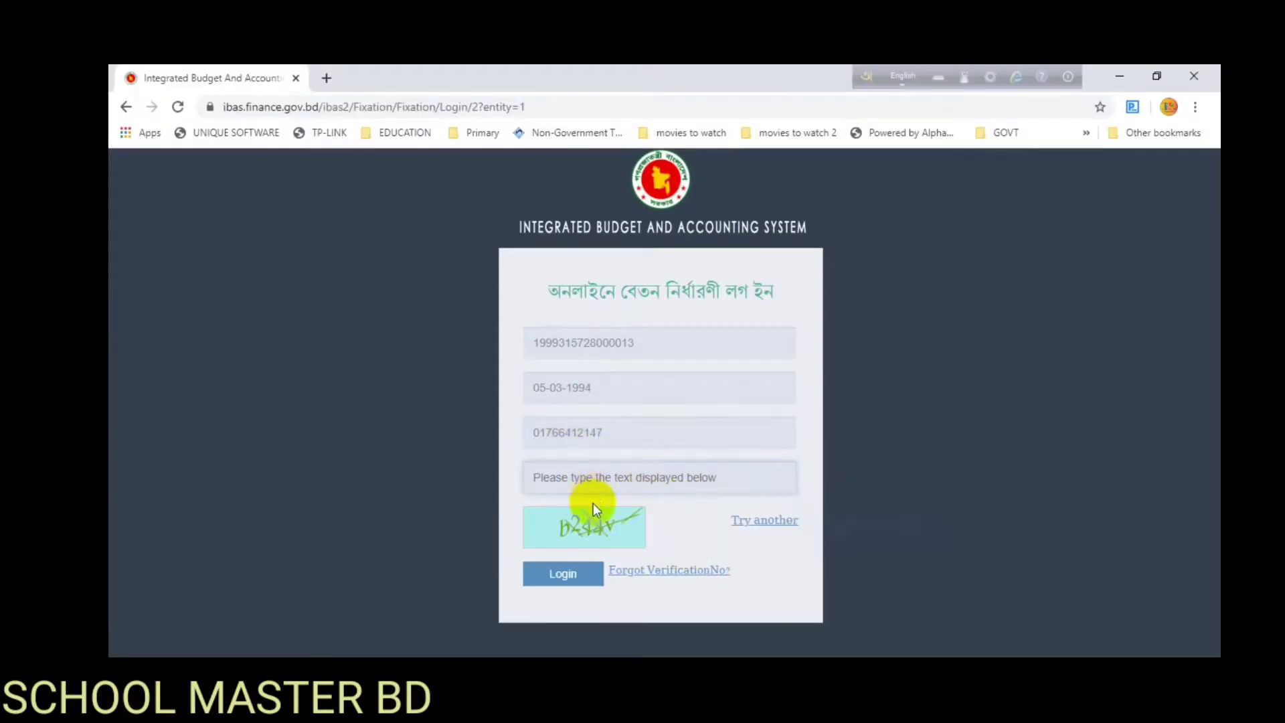
type("b")
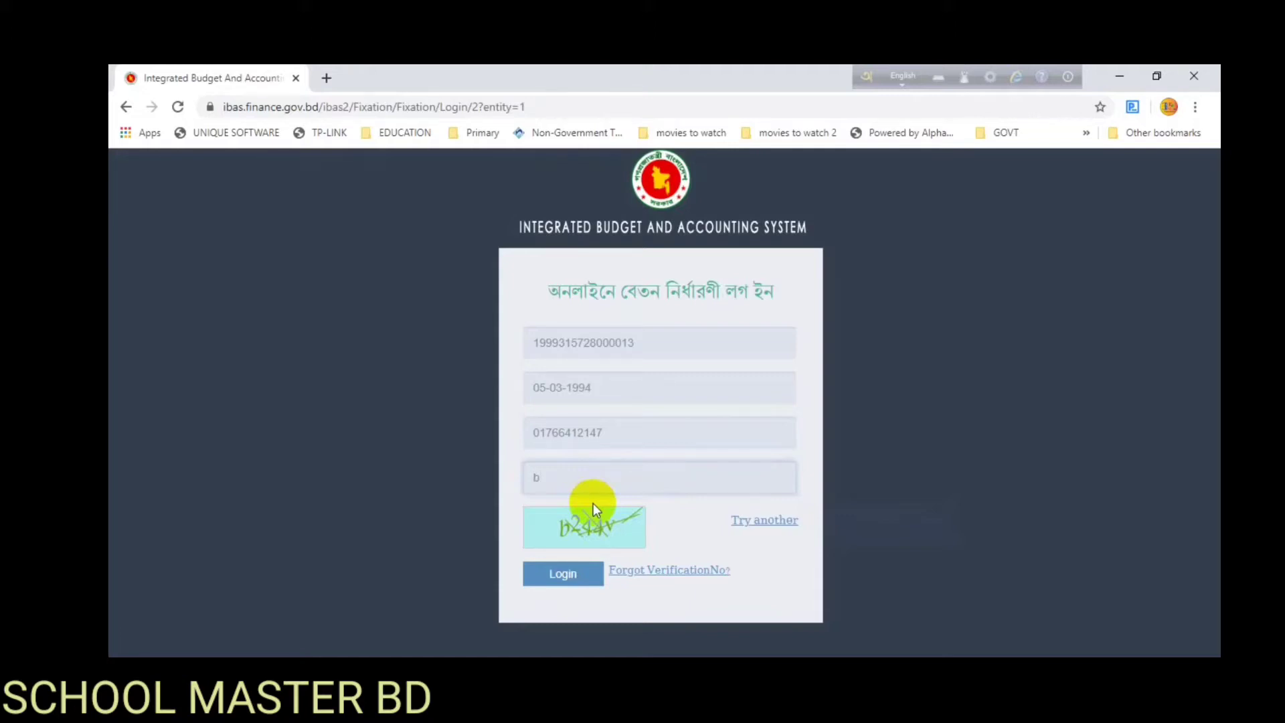
type("244v")
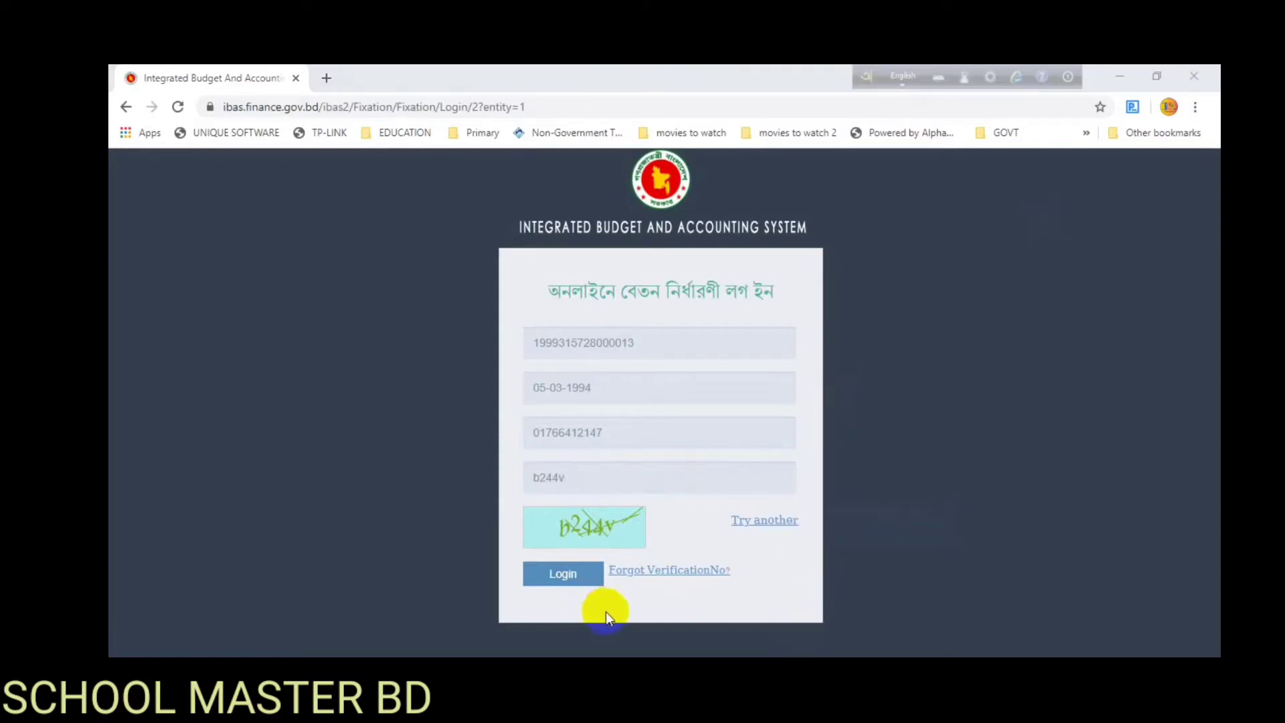
left_click(562, 573)
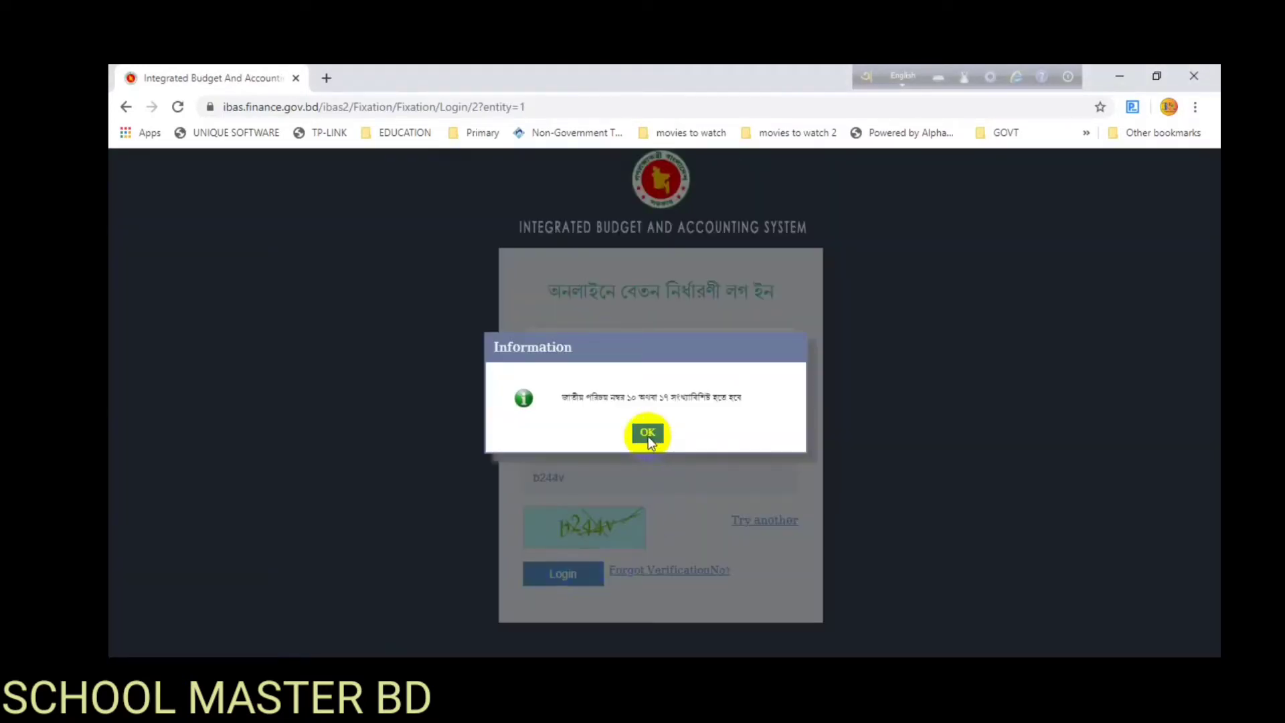
left_click(644, 433)
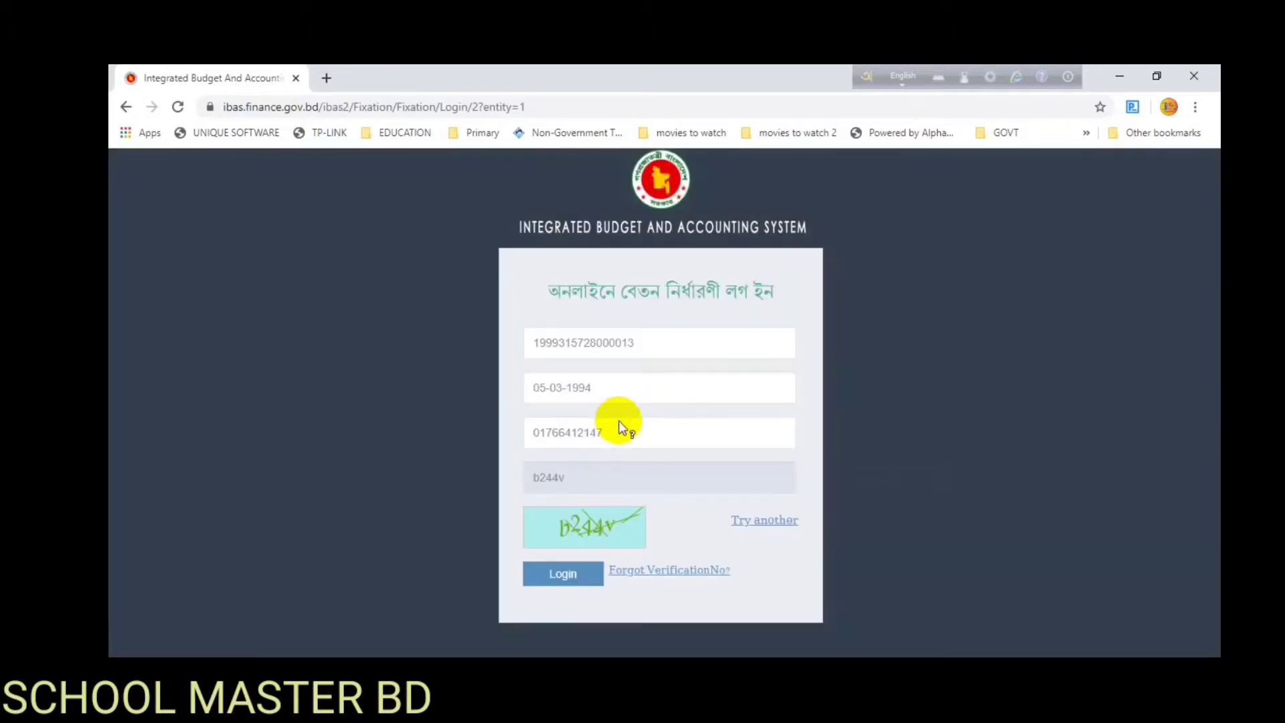
Correct the national ID and date of birth, log in again, and acknowledge the notice.
left_click(660, 351)
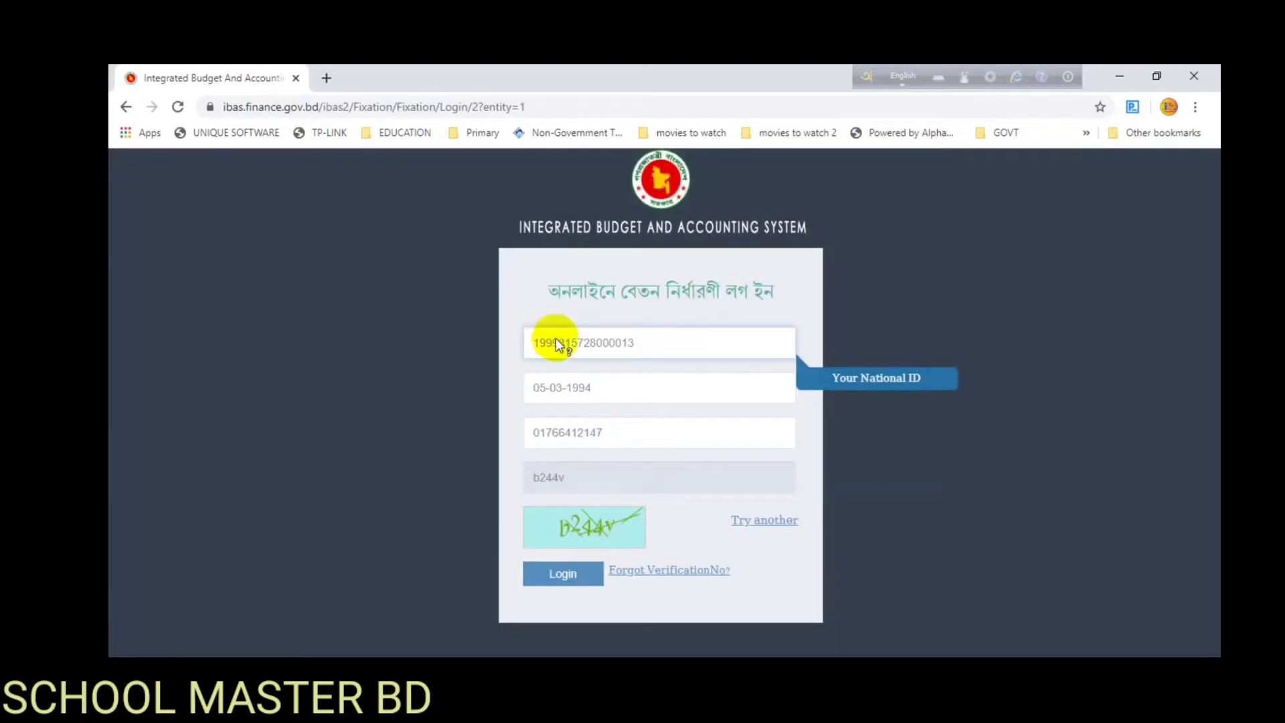
left_click(584, 387)
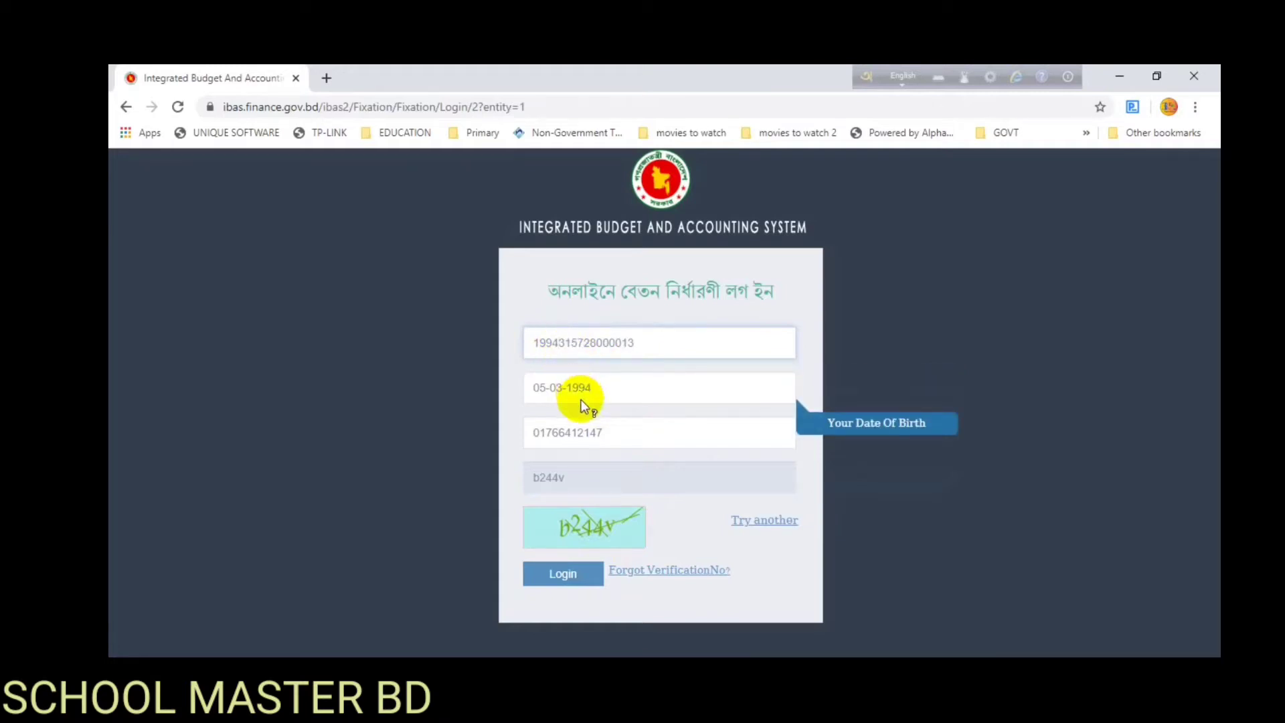
key("Return")
left_click(644, 464)
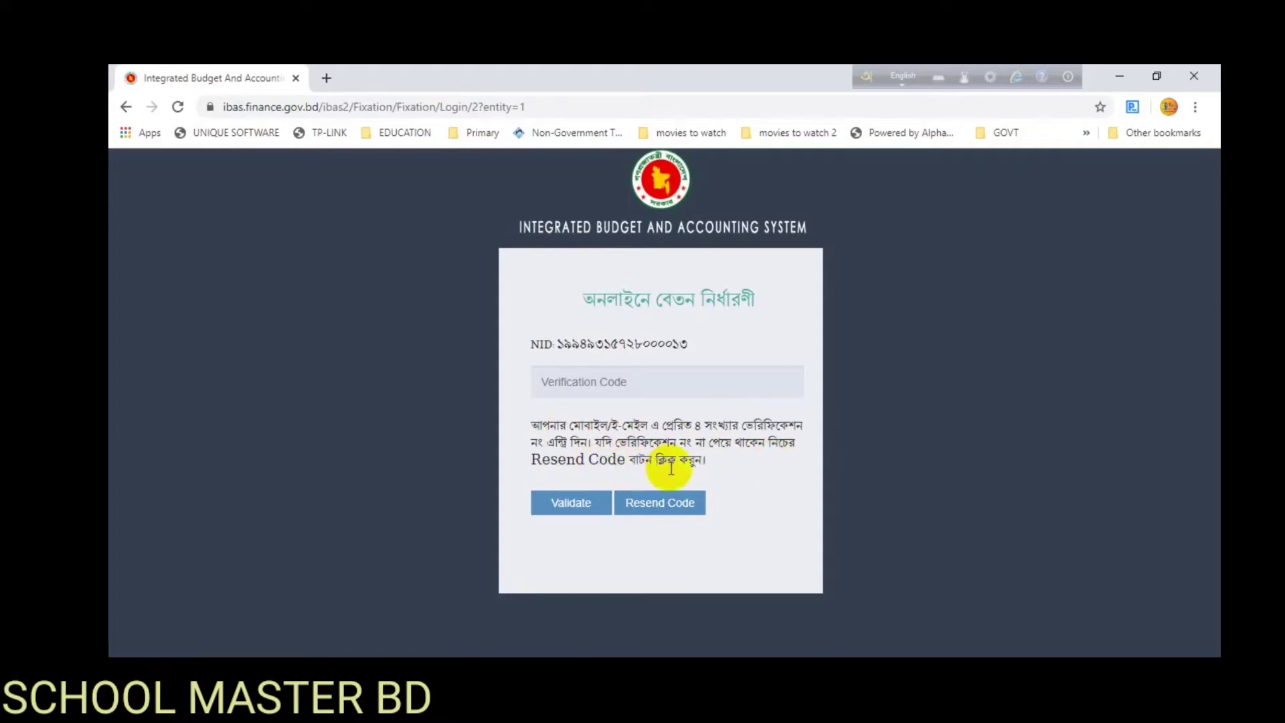
Enter the 4-digit SMS verification code and validate it.
left_click(578, 383)
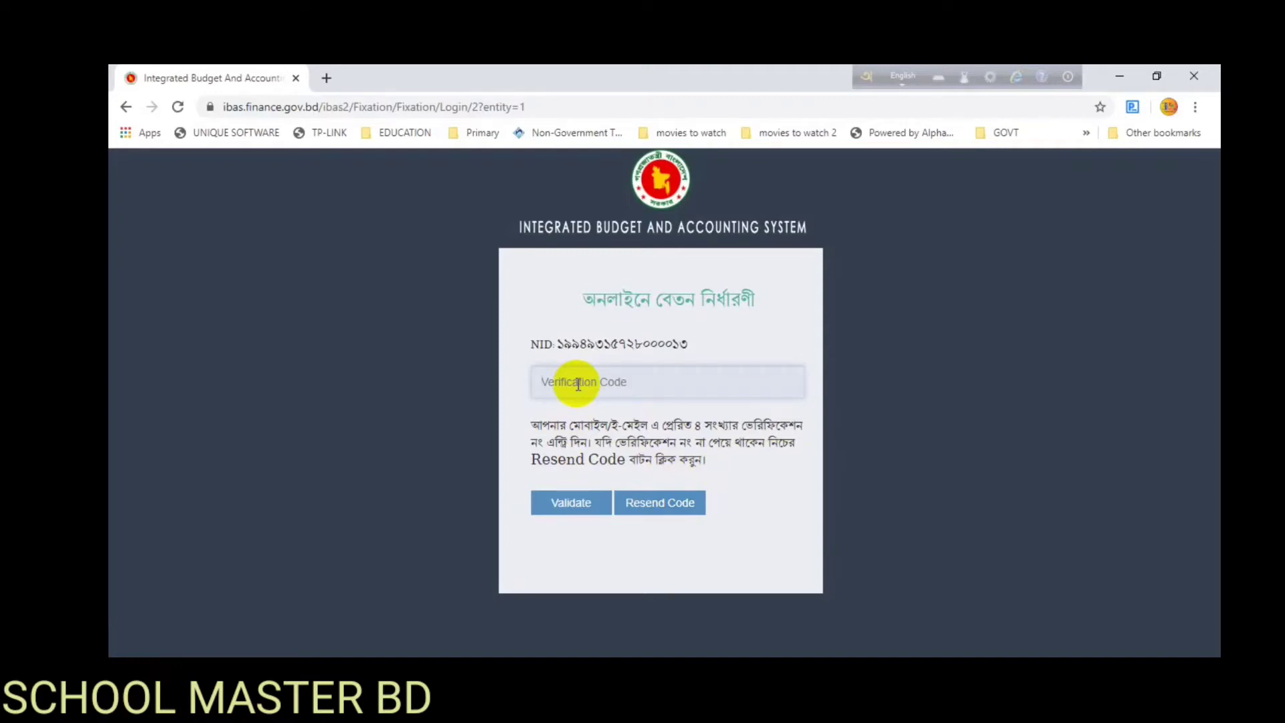
left_click(572, 504)
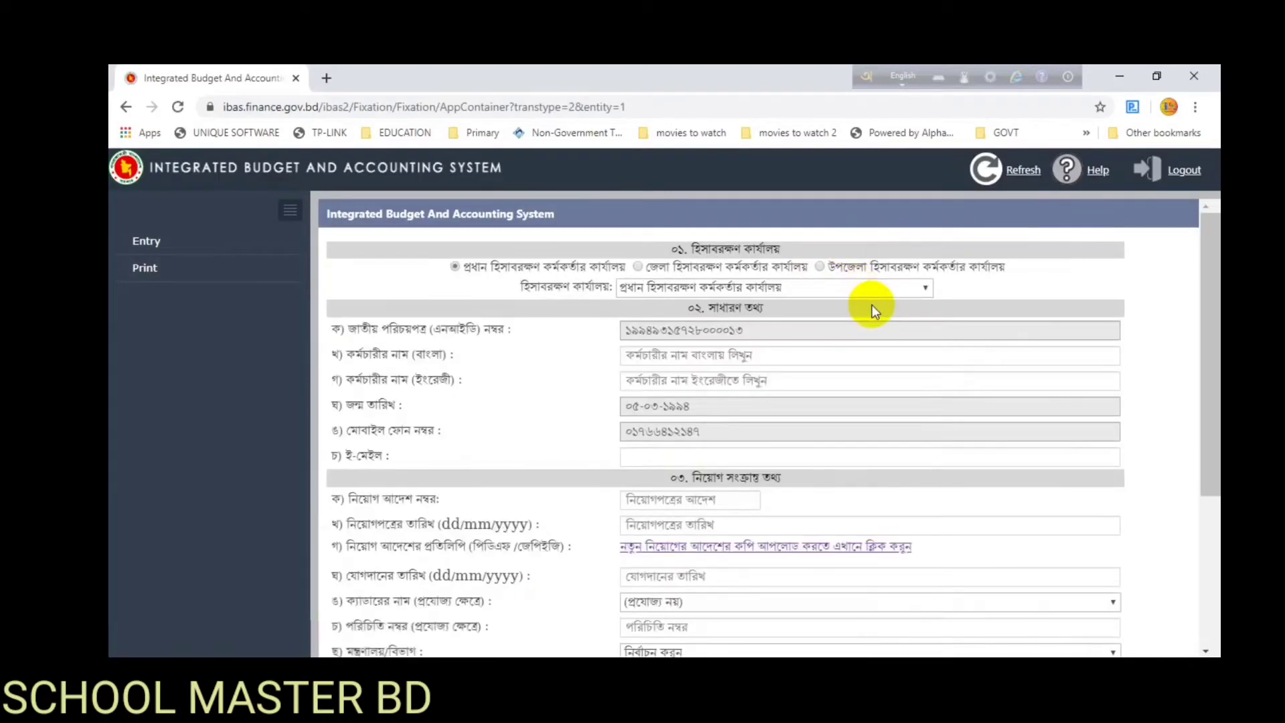
Choose an Upazila accounts office, selecting মধুপুর under ঢাকা বিভাগ and টাঙ্গাইল.
left_click(821, 267)
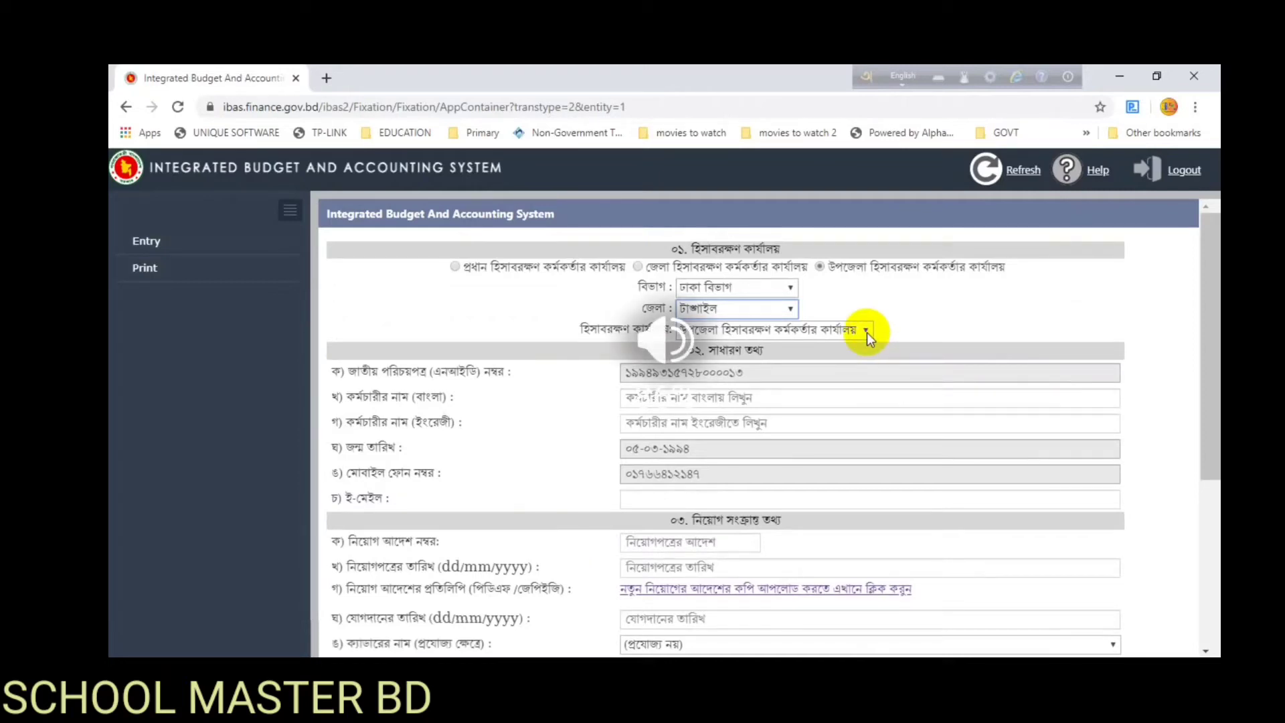
left_click(866, 331)
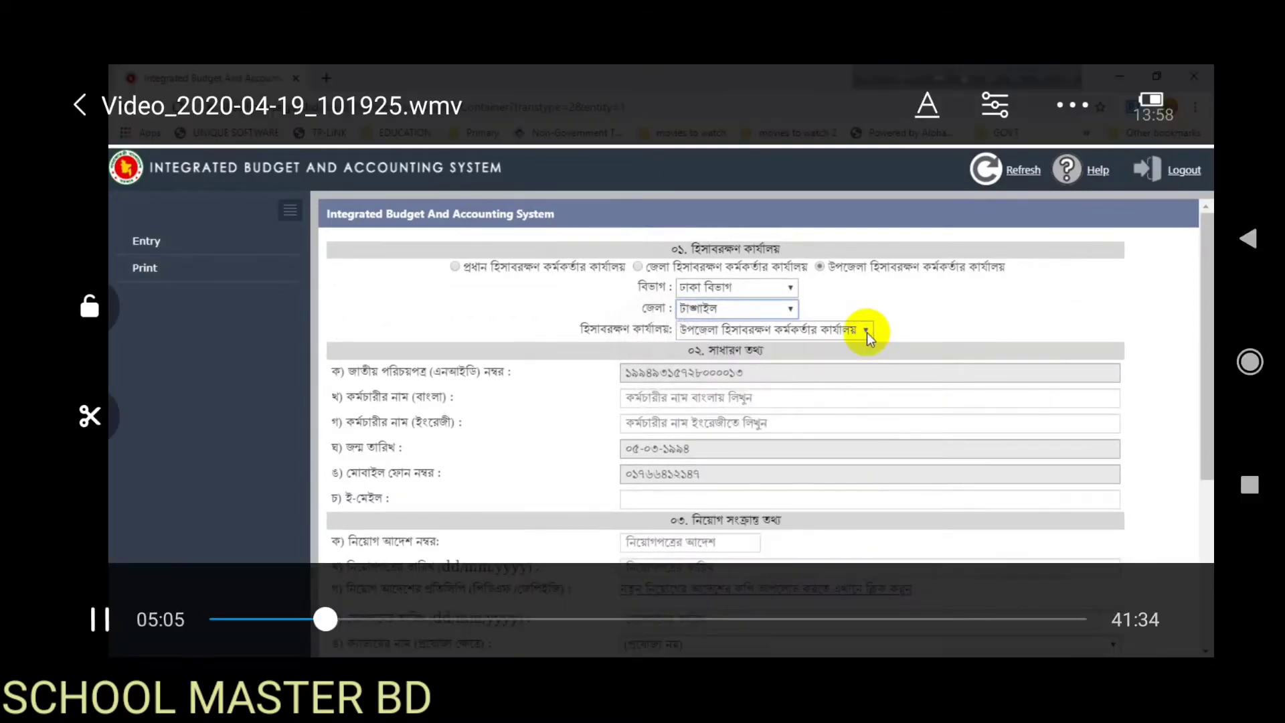
left_click(866, 331)
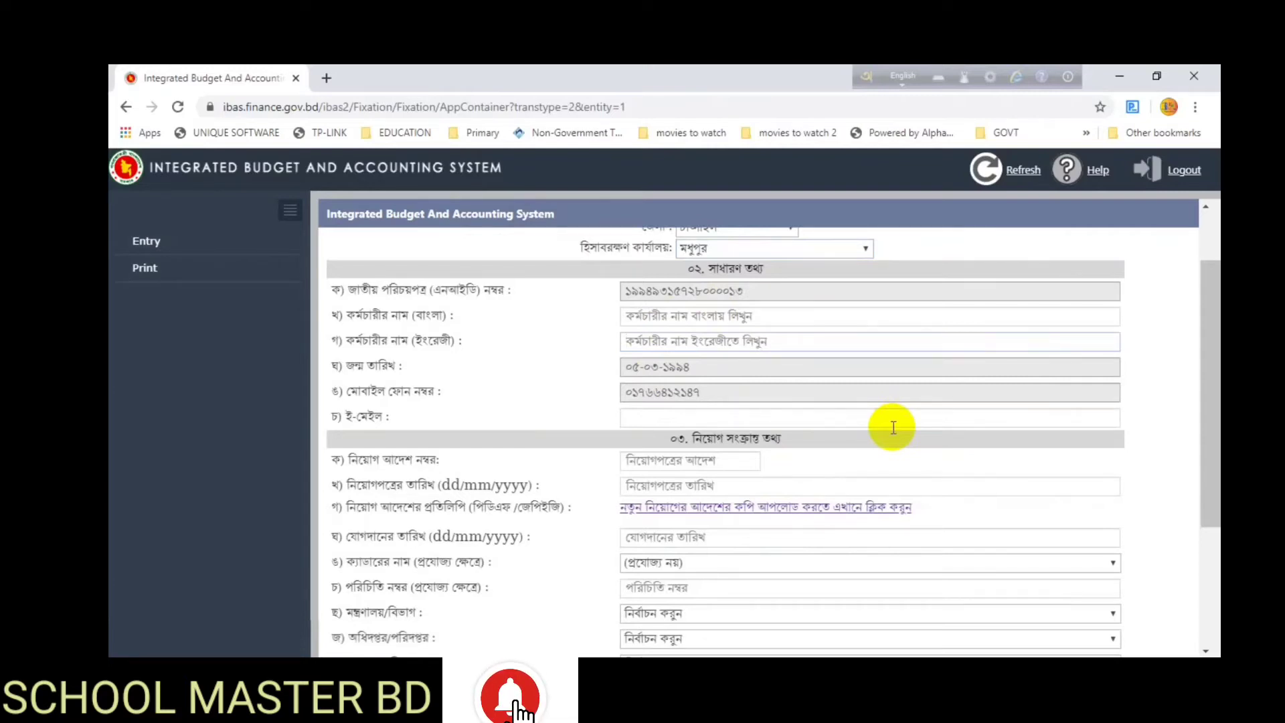
Type the employee's name in capitals into the English name field.
type("S")
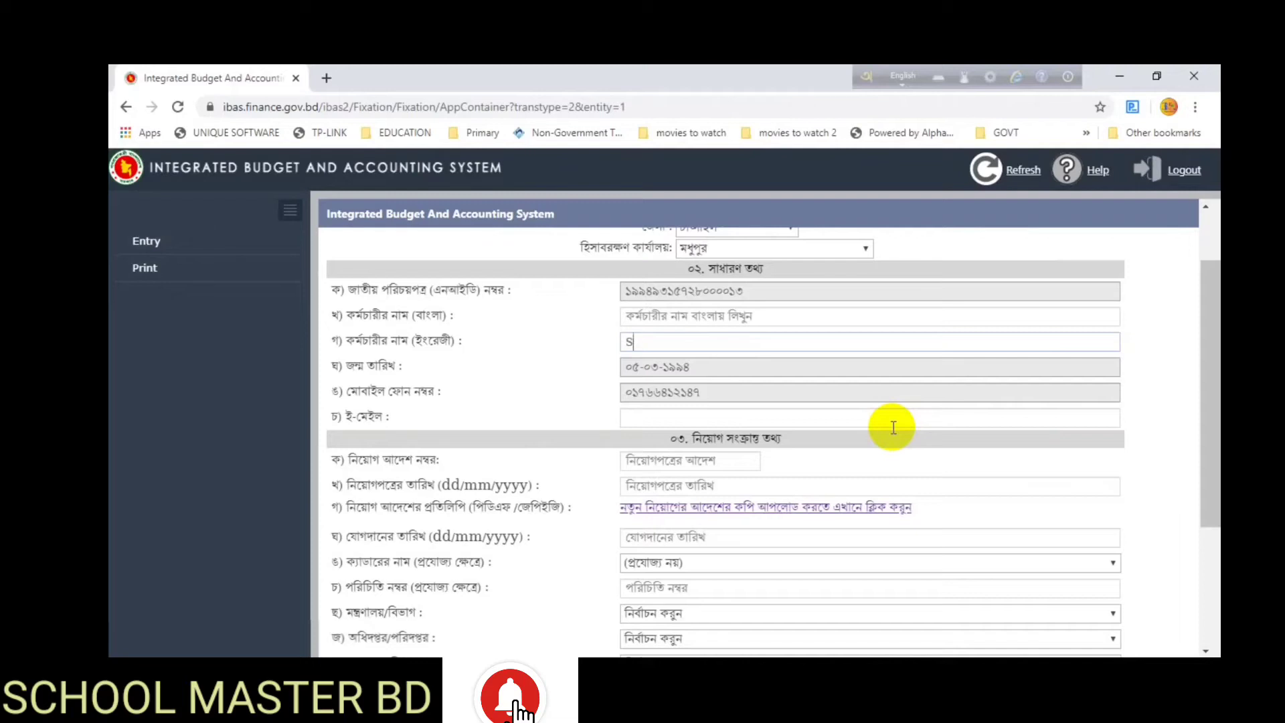
key("BackSpace")
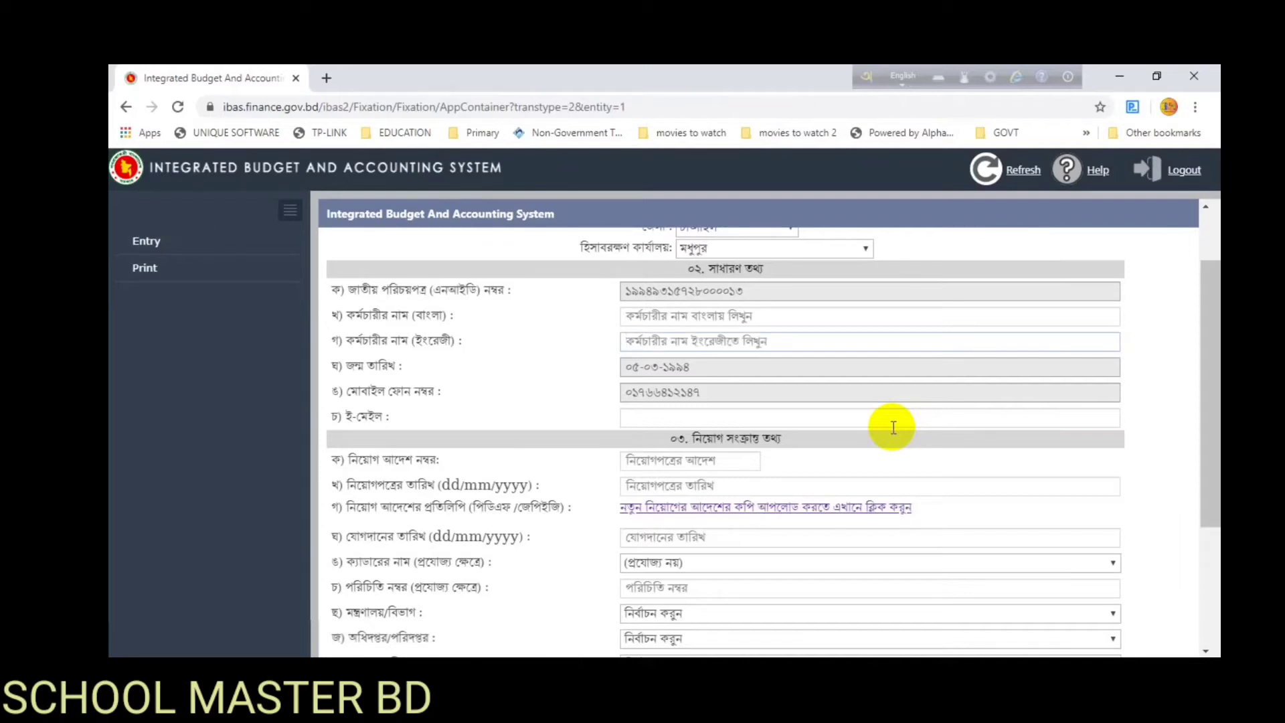
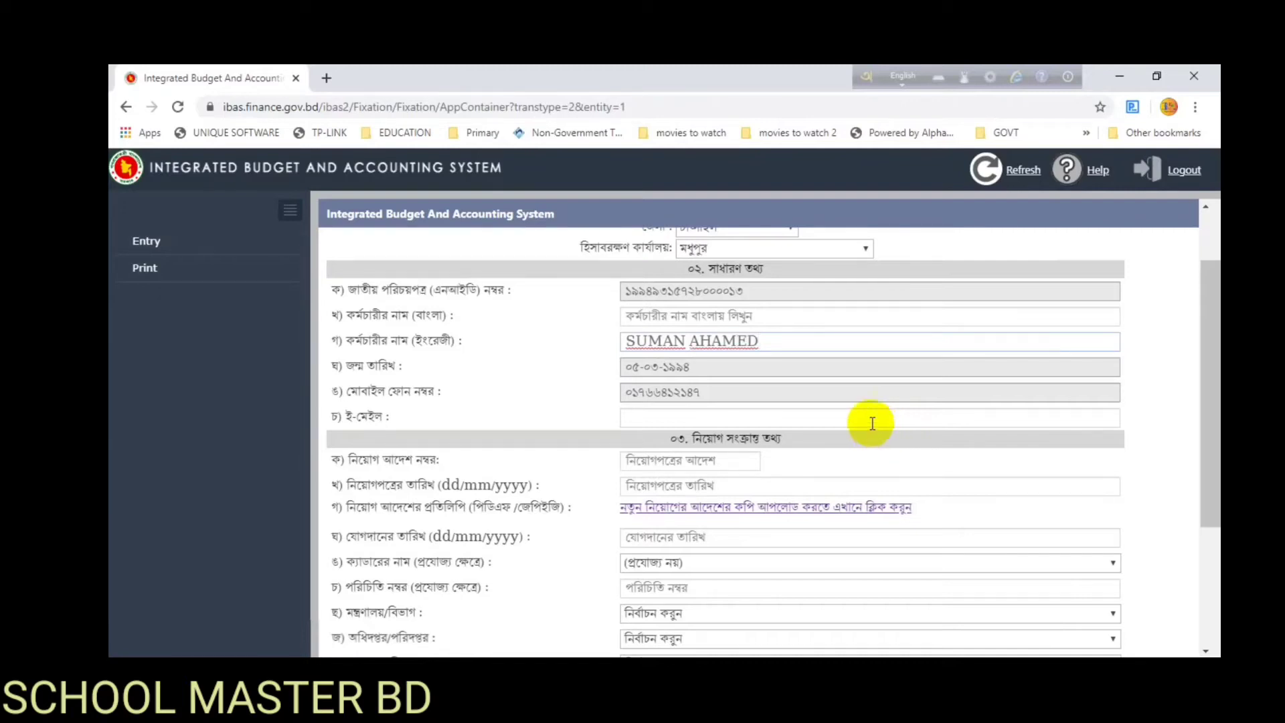
Switch input to Bangla and enter the employee's name in the Bangla name field.
left_click(675, 313)
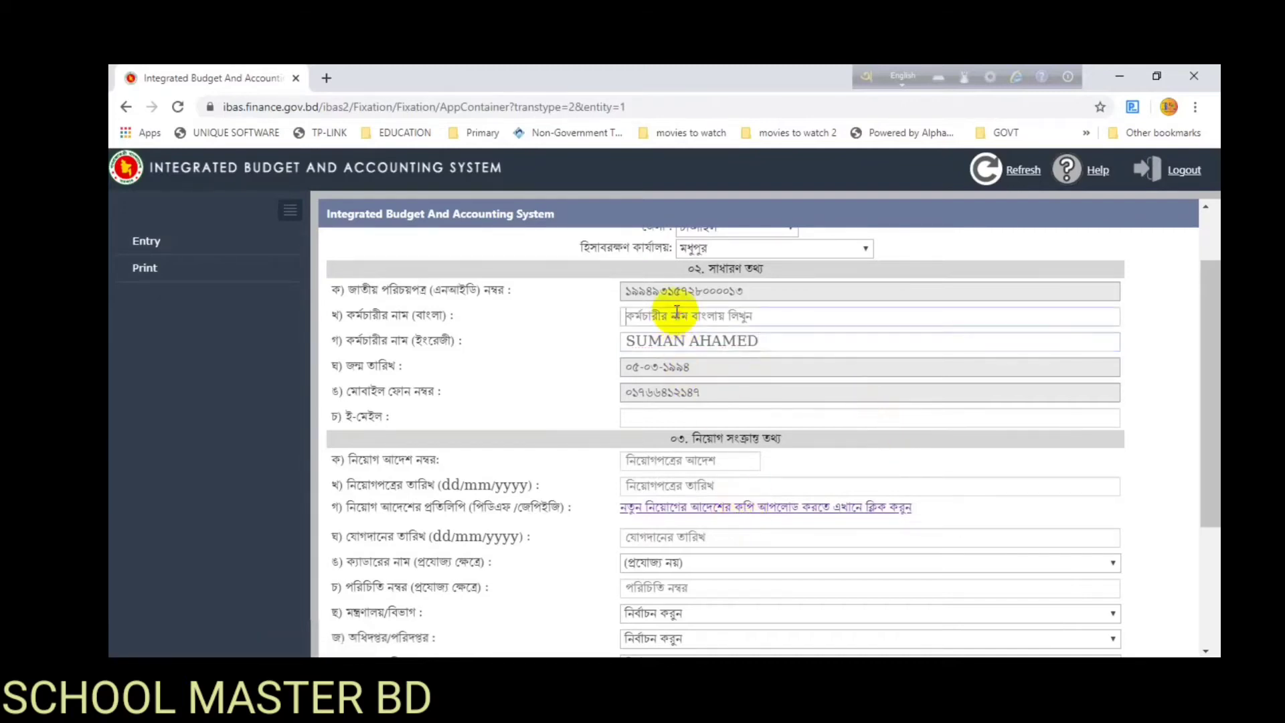
left_click(903, 75)
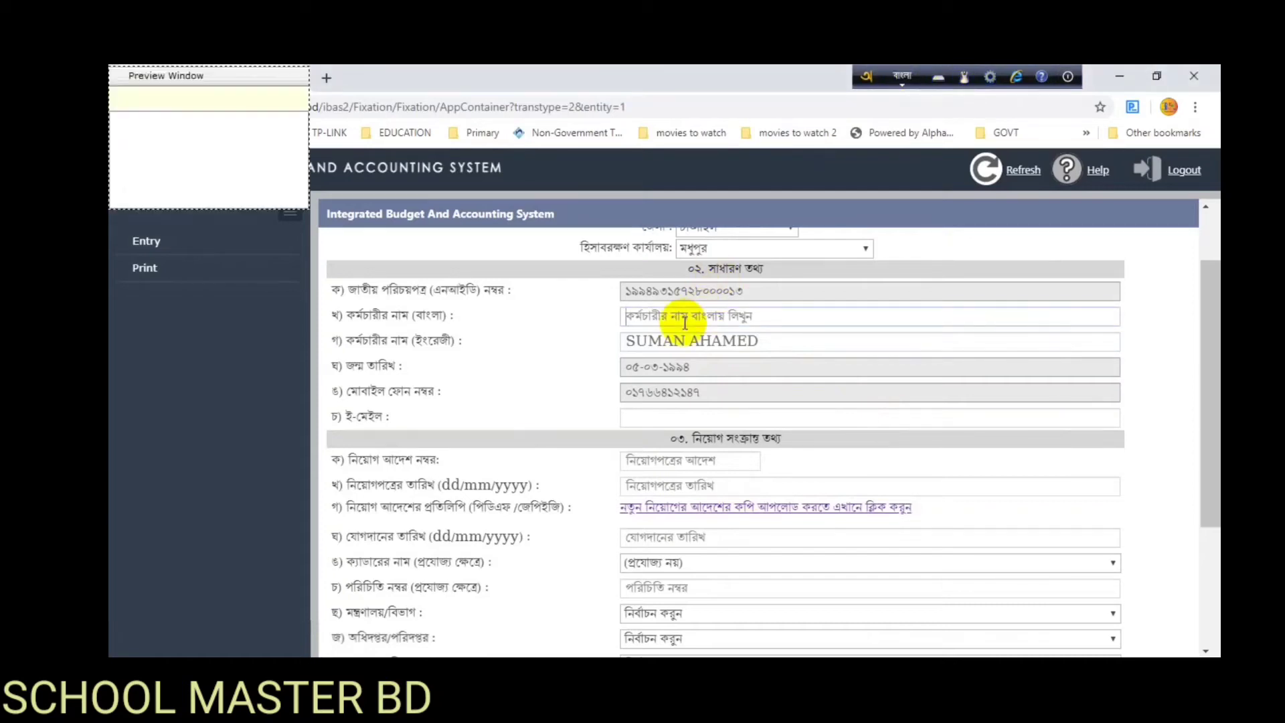
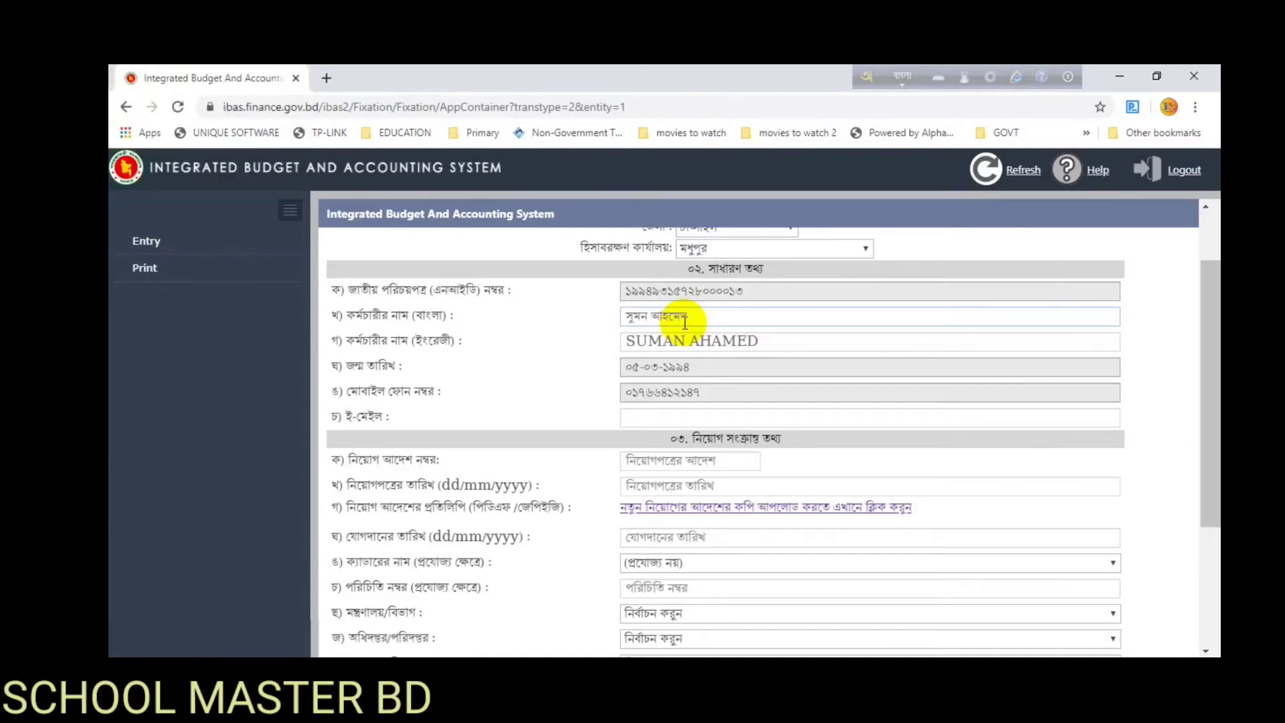
scroll(760, 431, "down", 2)
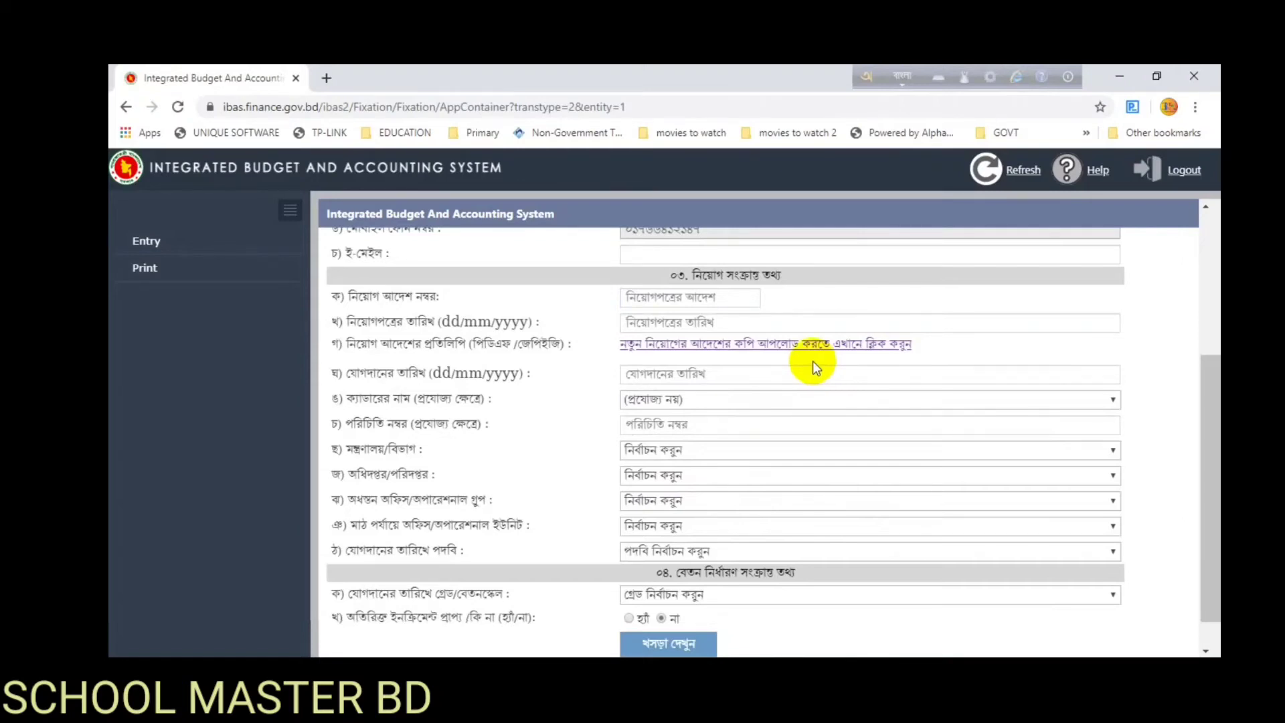
scroll(813, 361, "up", 3)
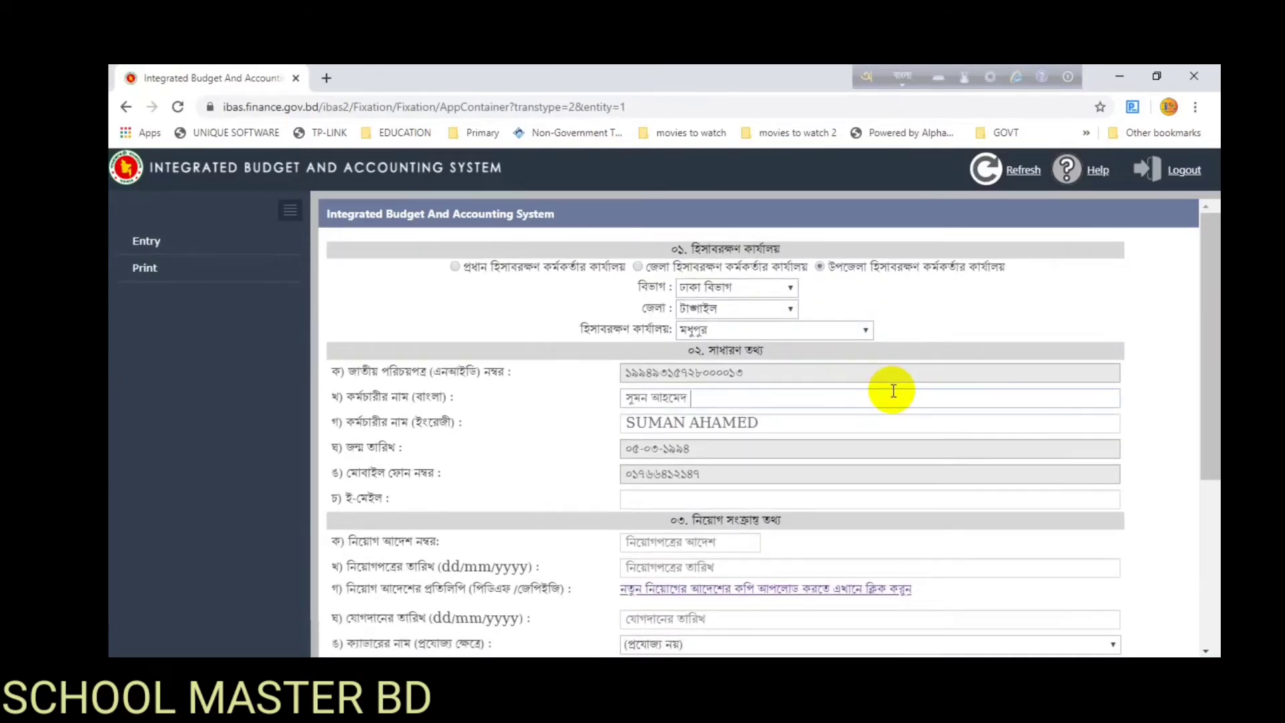
scroll(893, 391, "down", 2)
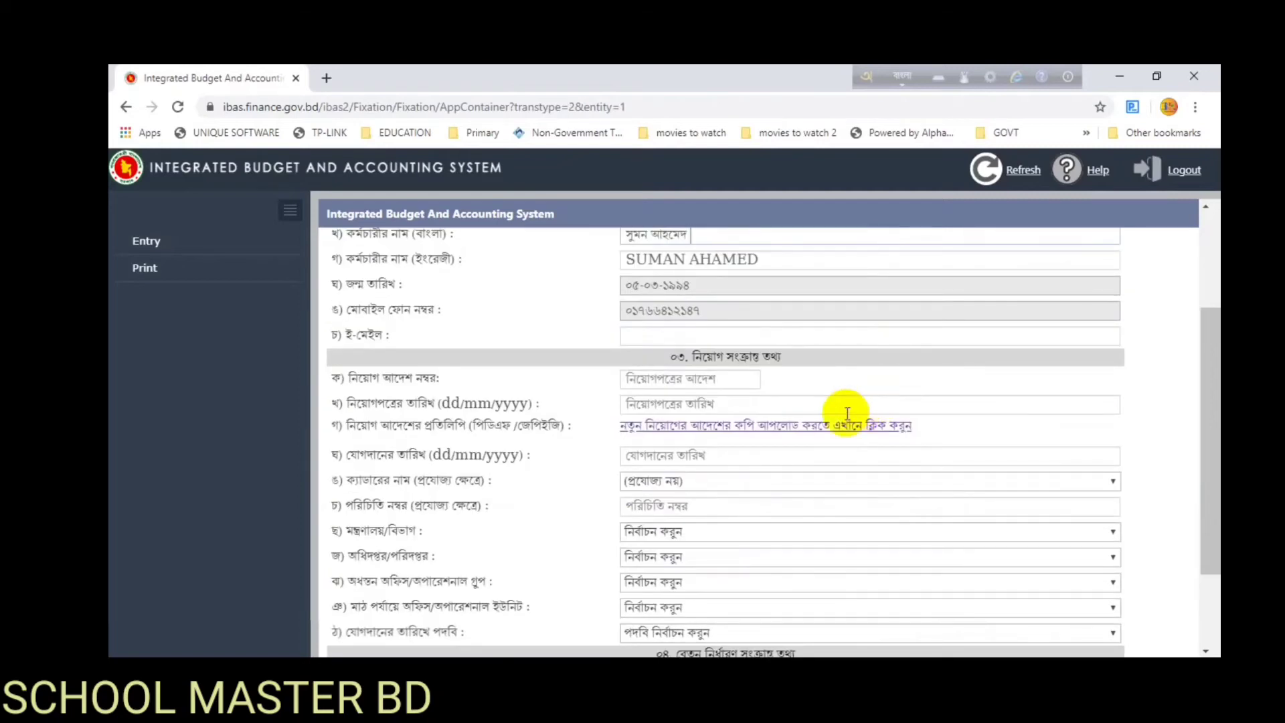
scroll(789, 441, "down", 1)
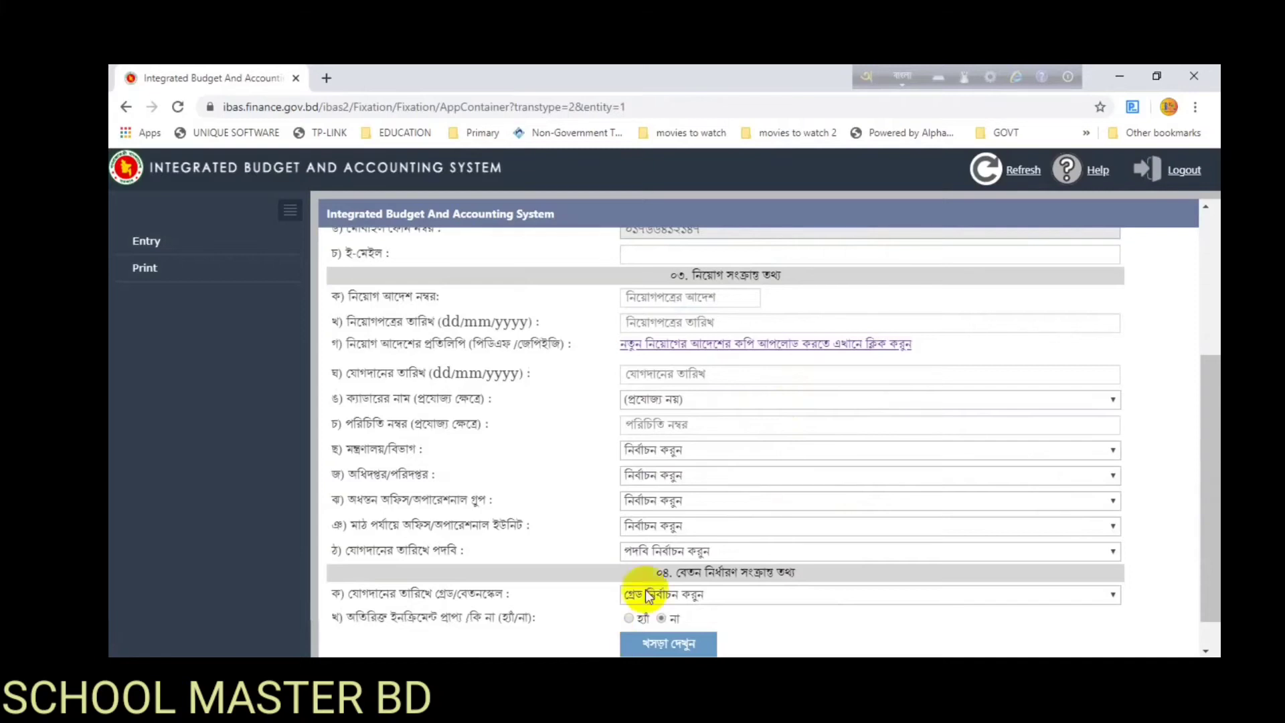
Attach 1.pdf as the new appointment order copy and upload it.
scroll(677, 438, "up", 1)
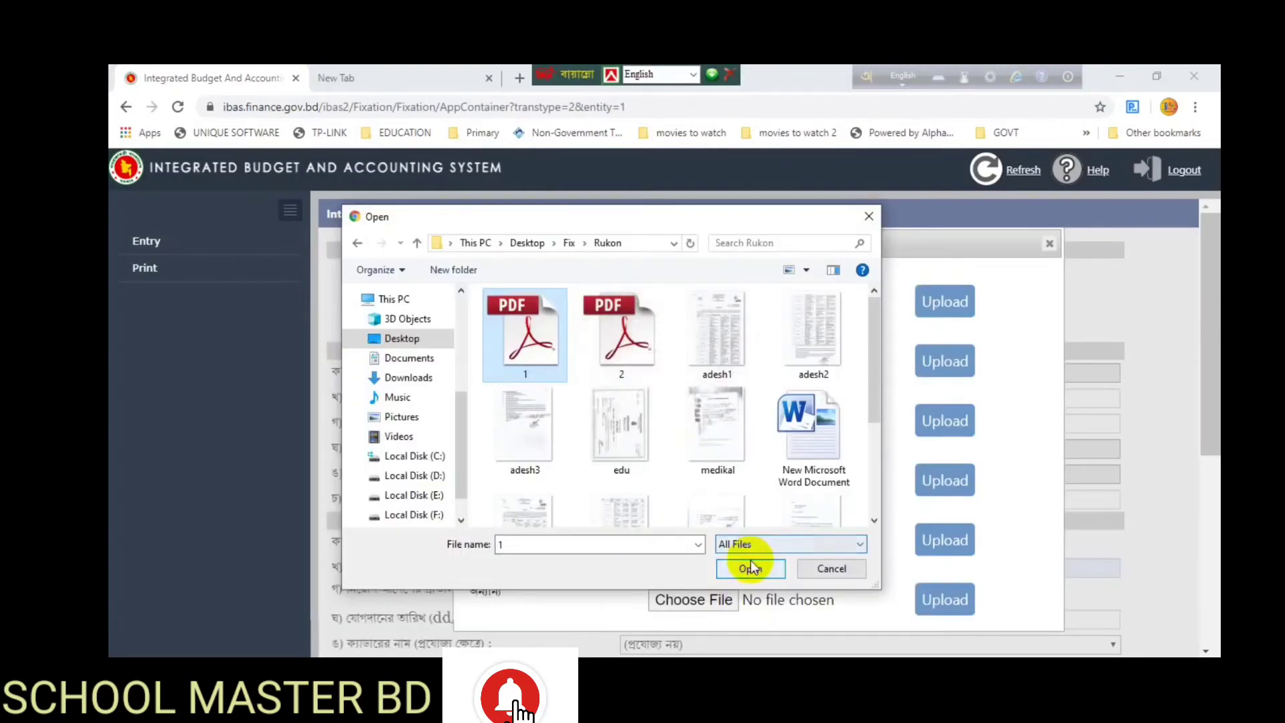
left_click(750, 563)
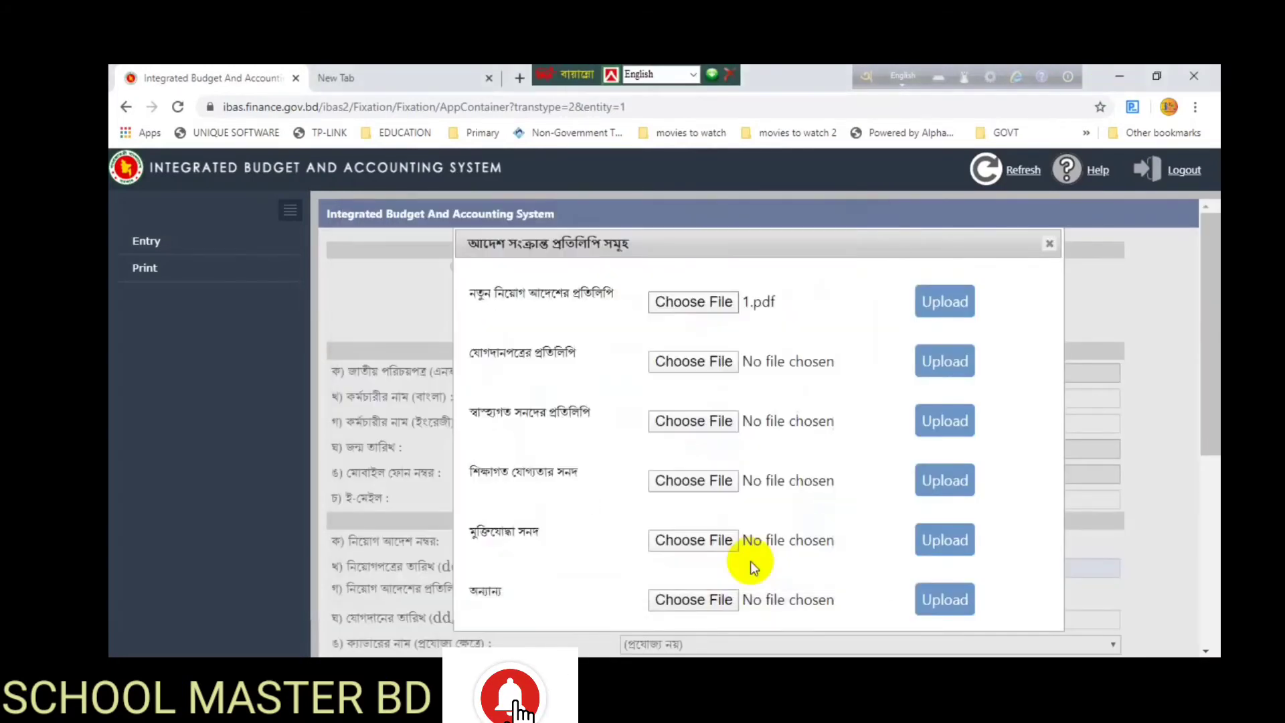
left_click(950, 304)
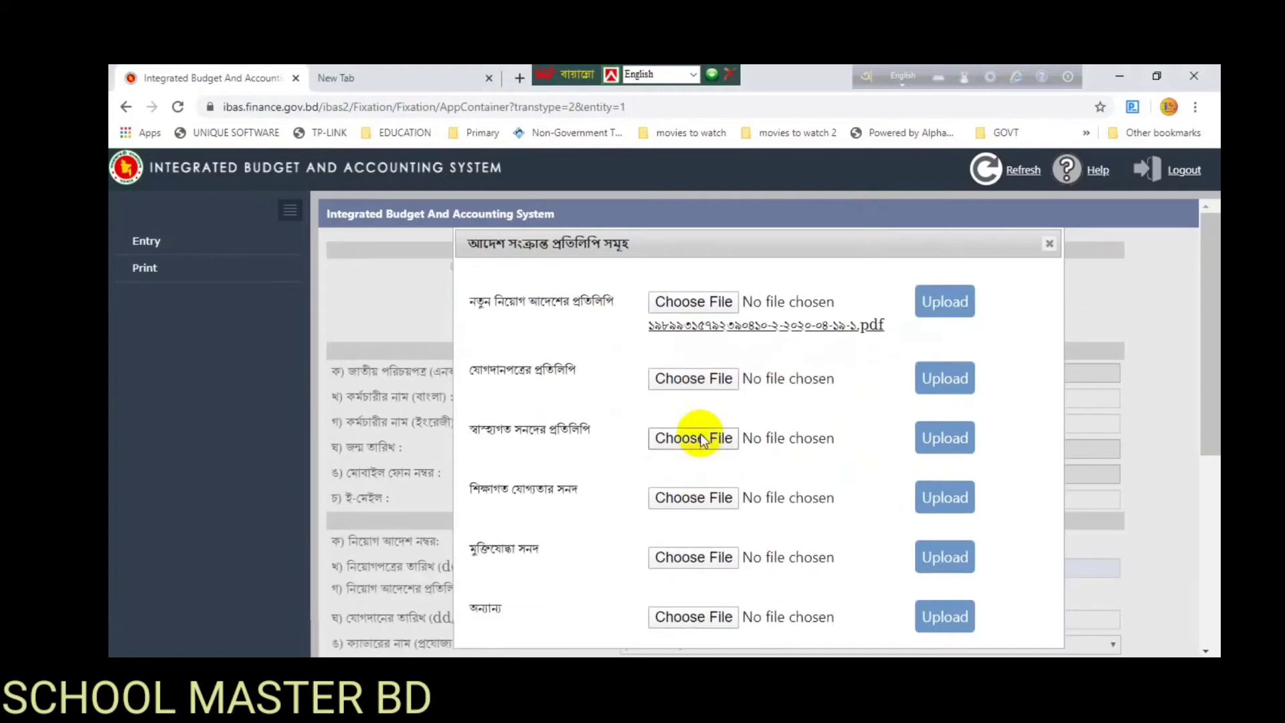
Attach যোগদান.pdf as the joining letter copy and upload it.
left_click(713, 383)
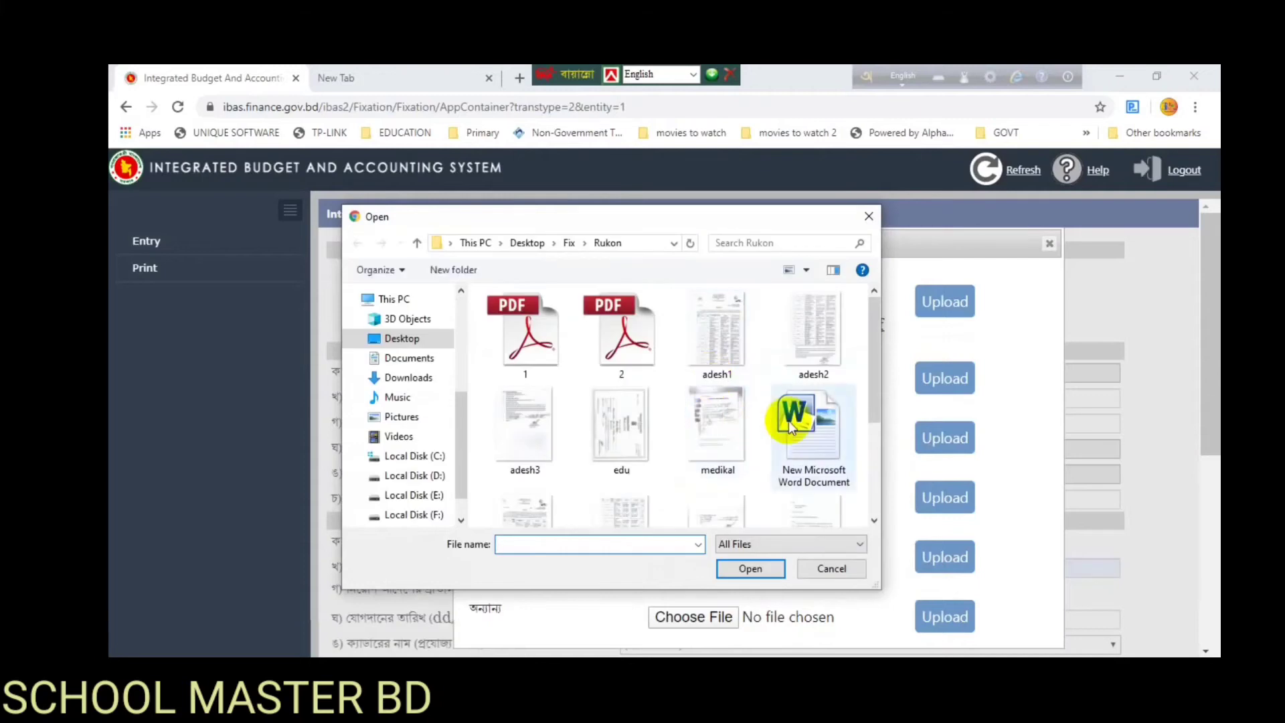
scroll(783, 428, "down", 3)
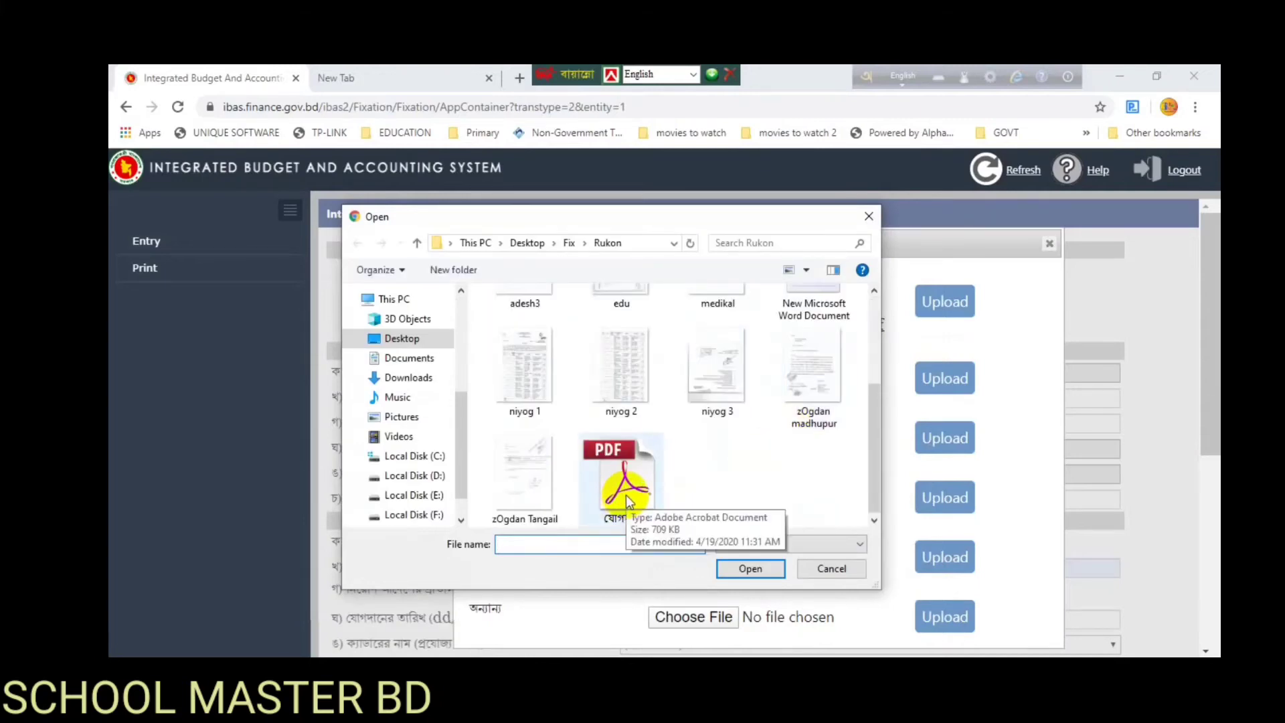
scroll(625, 500, "up", 1)
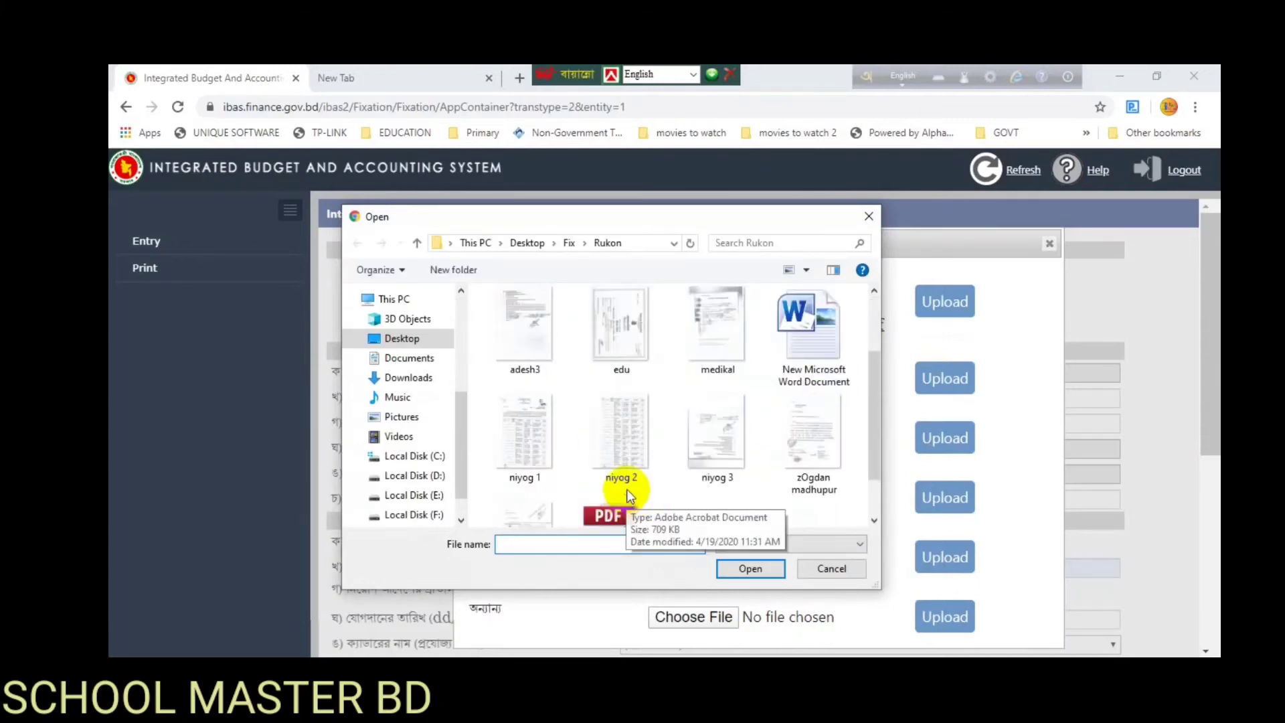
left_click(627, 489)
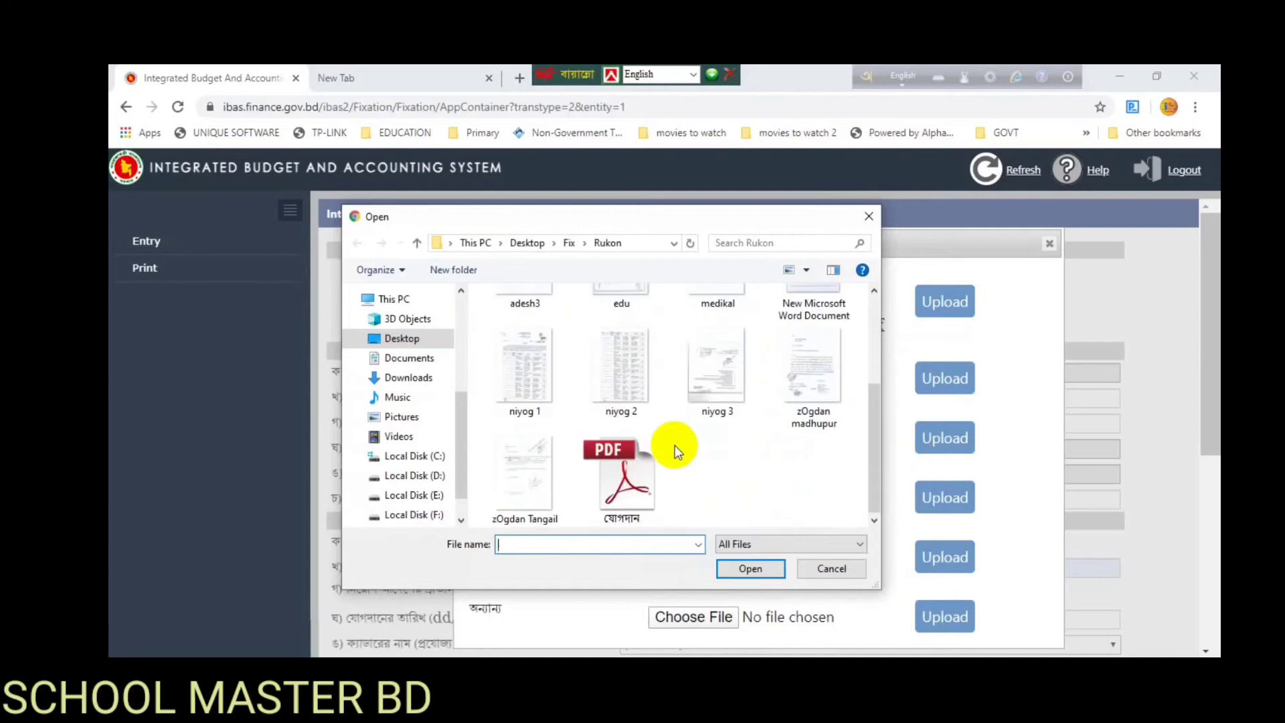
left_click(741, 569)
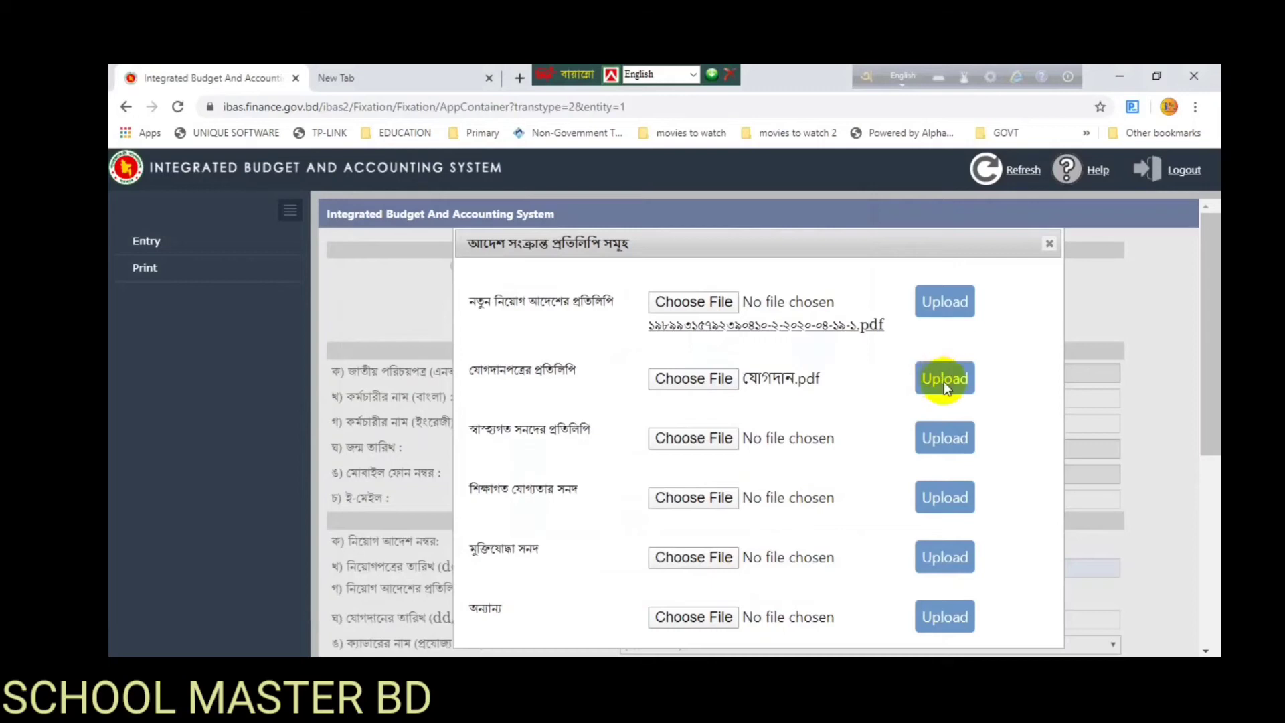
left_click(944, 382)
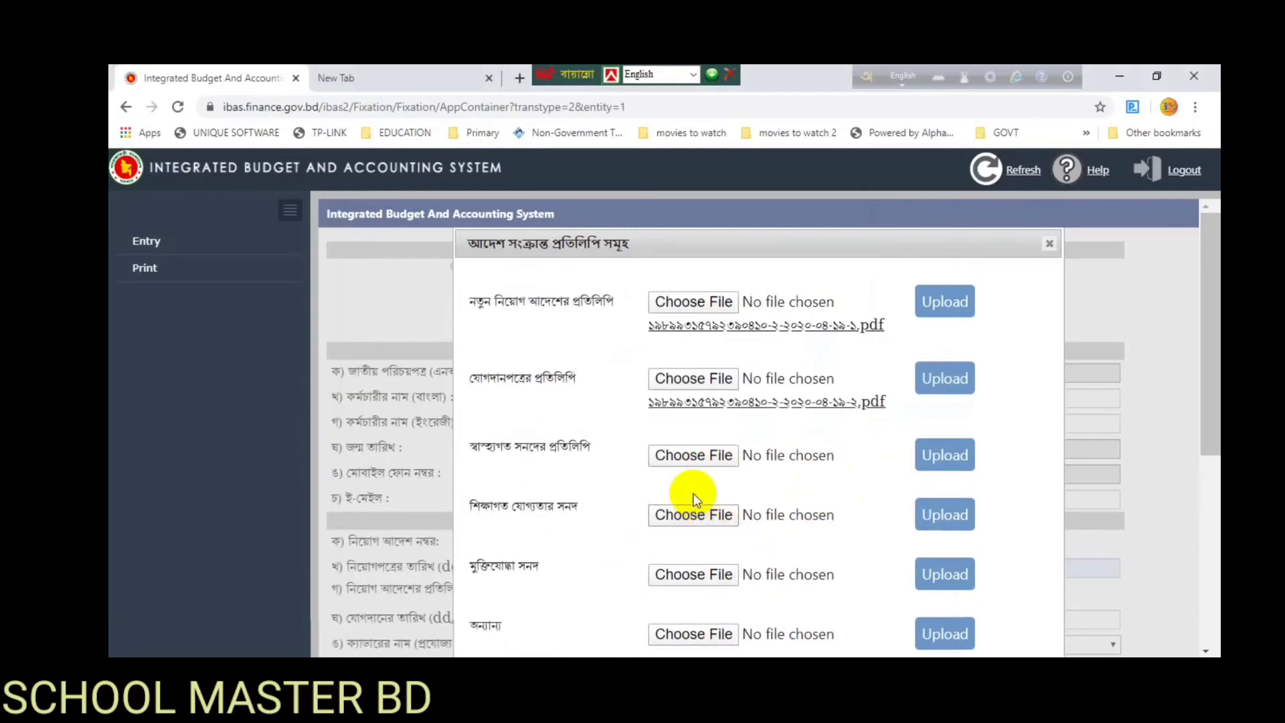
Attach medikal.jpg as the health certificate copy and upload it.
left_click(689, 456)
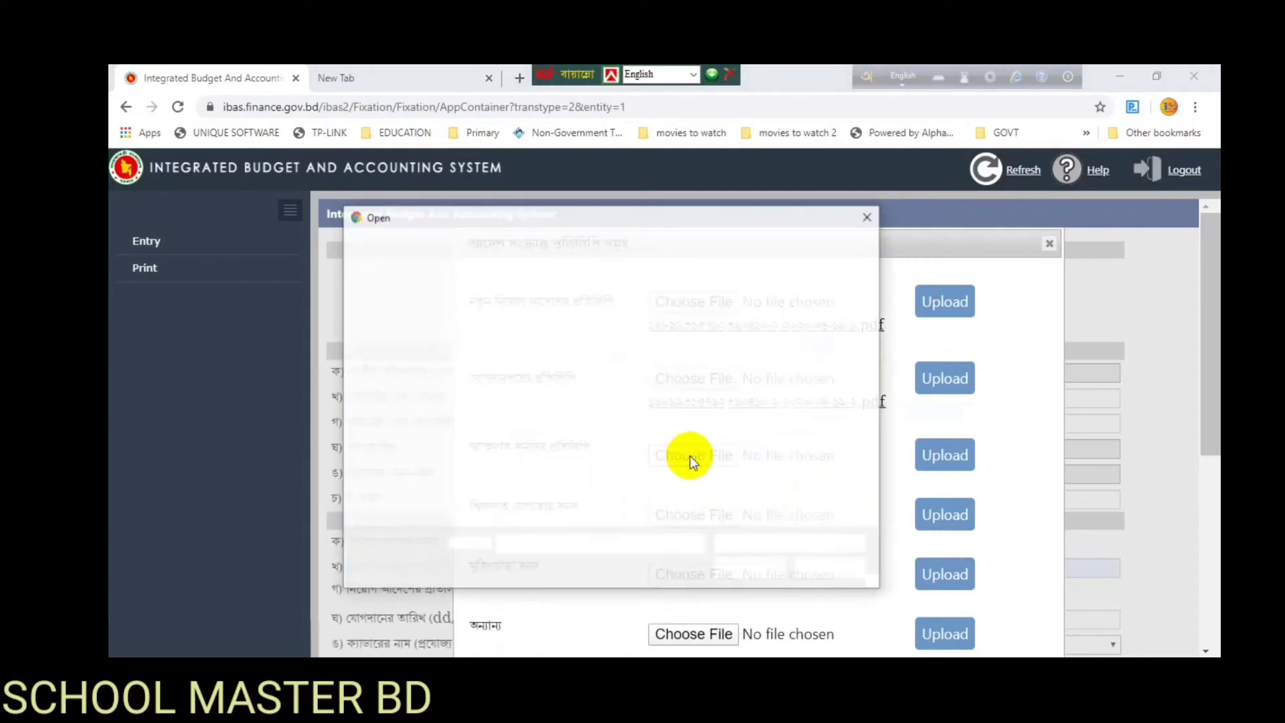
scroll(689, 435, "down", 1)
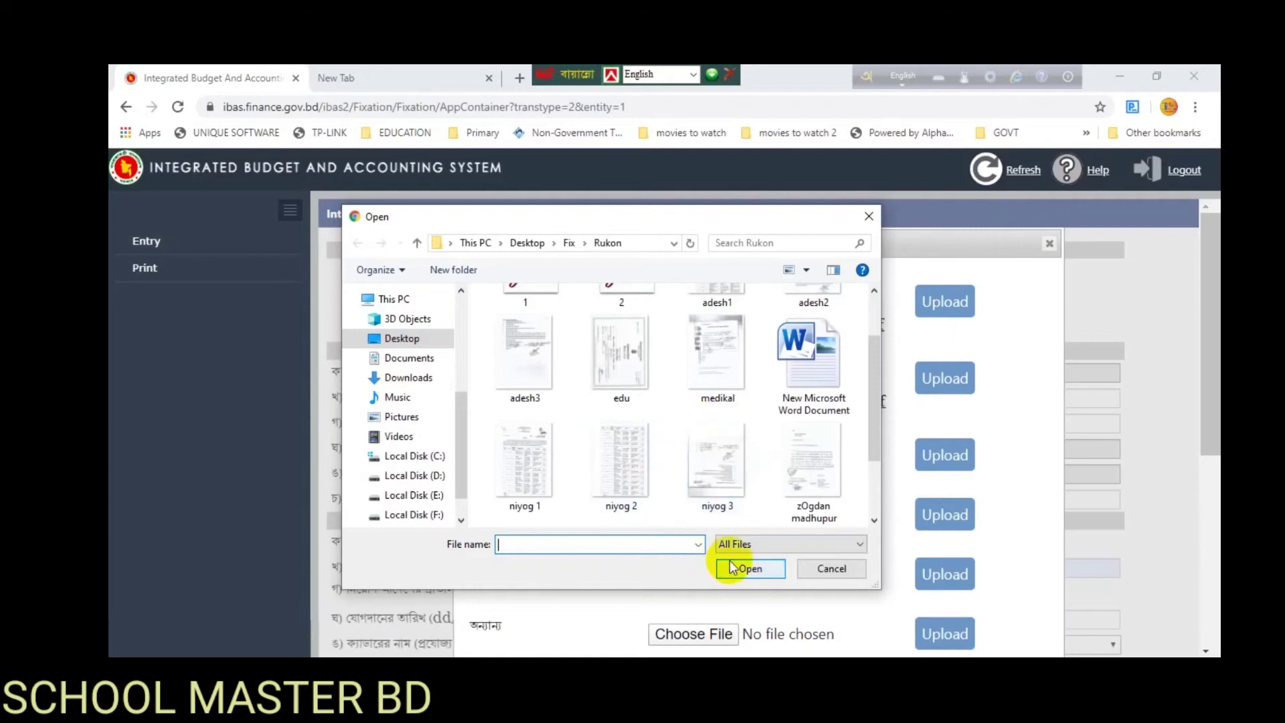
left_click_drag(820, 221, 818, 227)
left_click(708, 401)
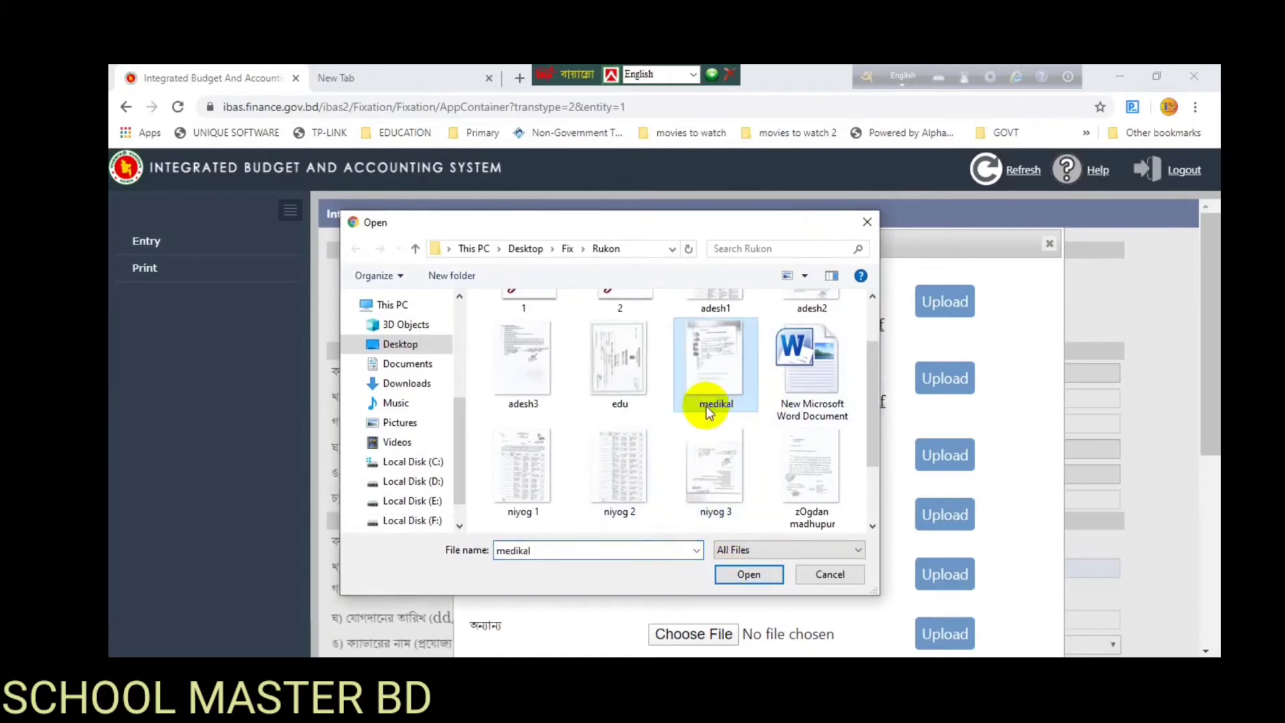
left_click(732, 576)
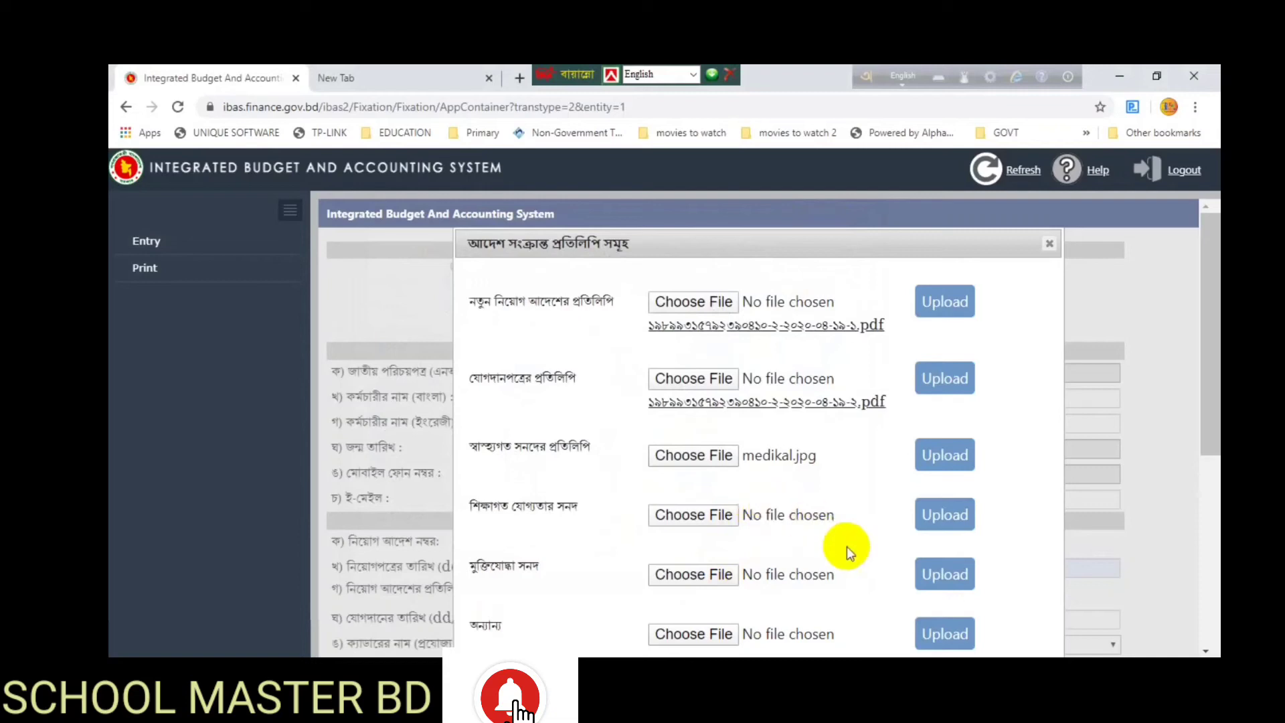
scroll(942, 461, "down", 1)
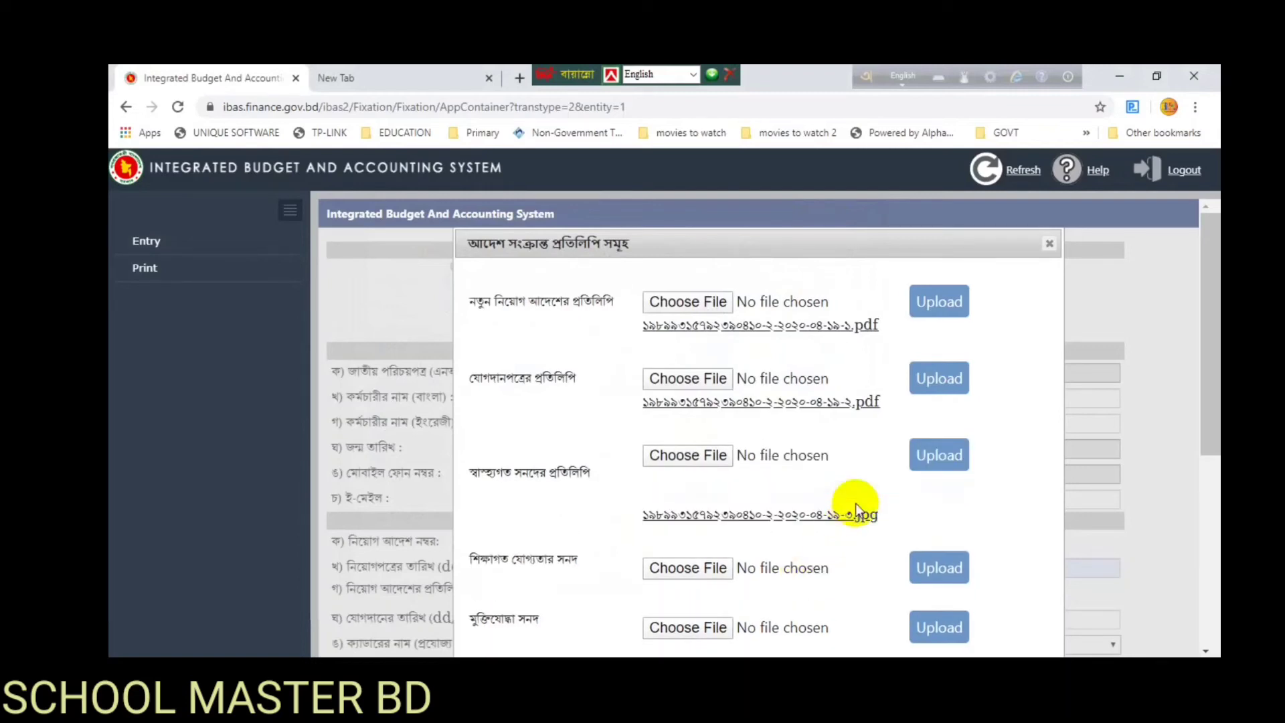
scroll(856, 503, "down", 1)
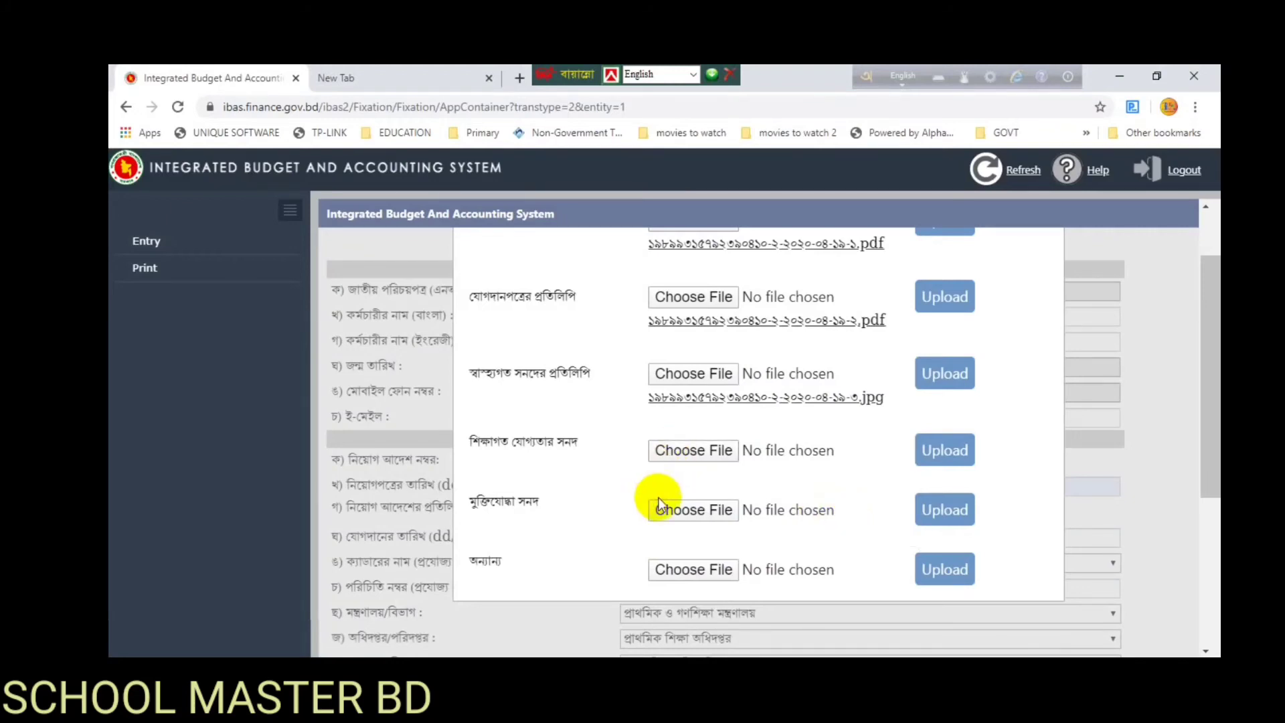
Attach edu.jpg as the educational qualification certificate and upload it.
left_click(699, 450)
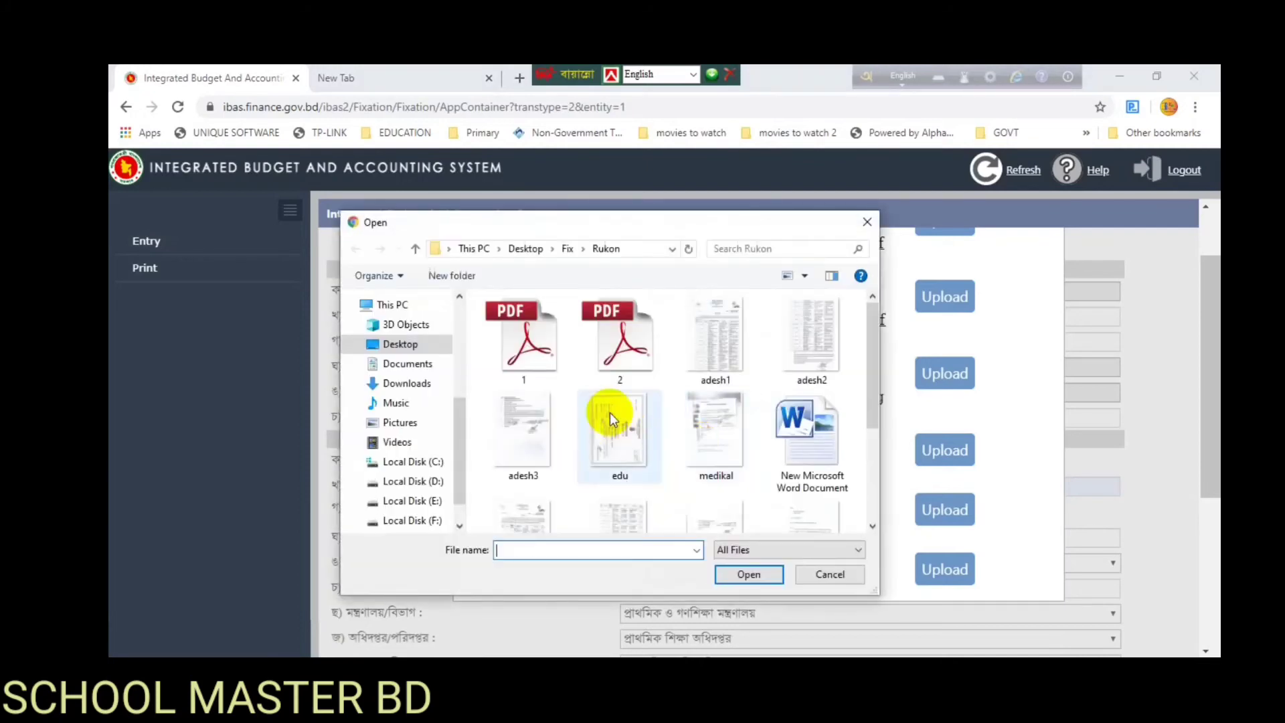
left_click(634, 429)
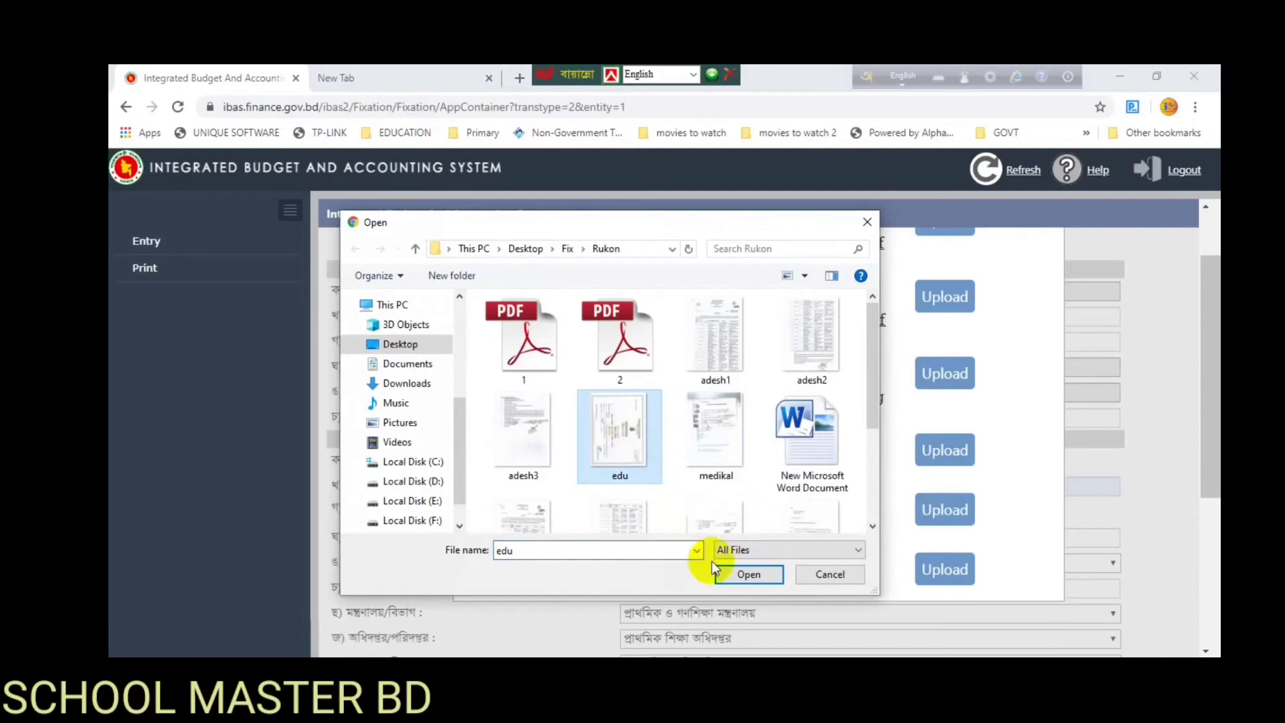
left_click(749, 574)
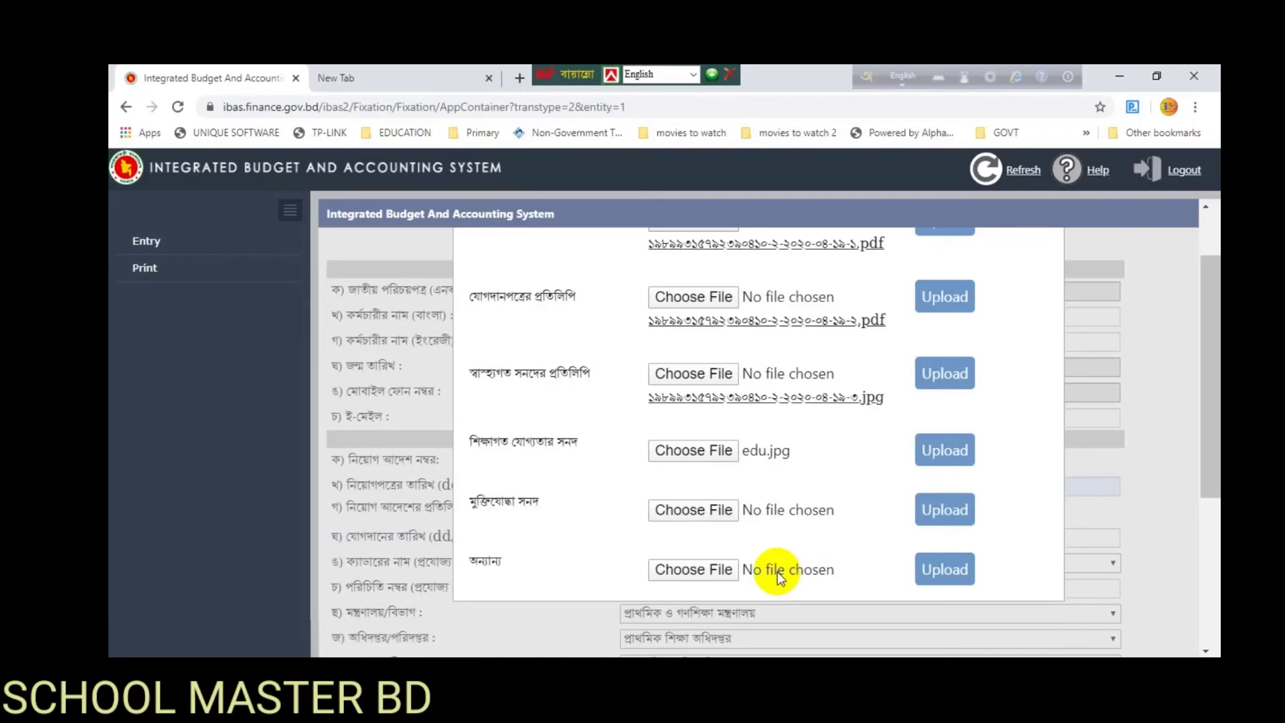
scroll(777, 572, "down", 1)
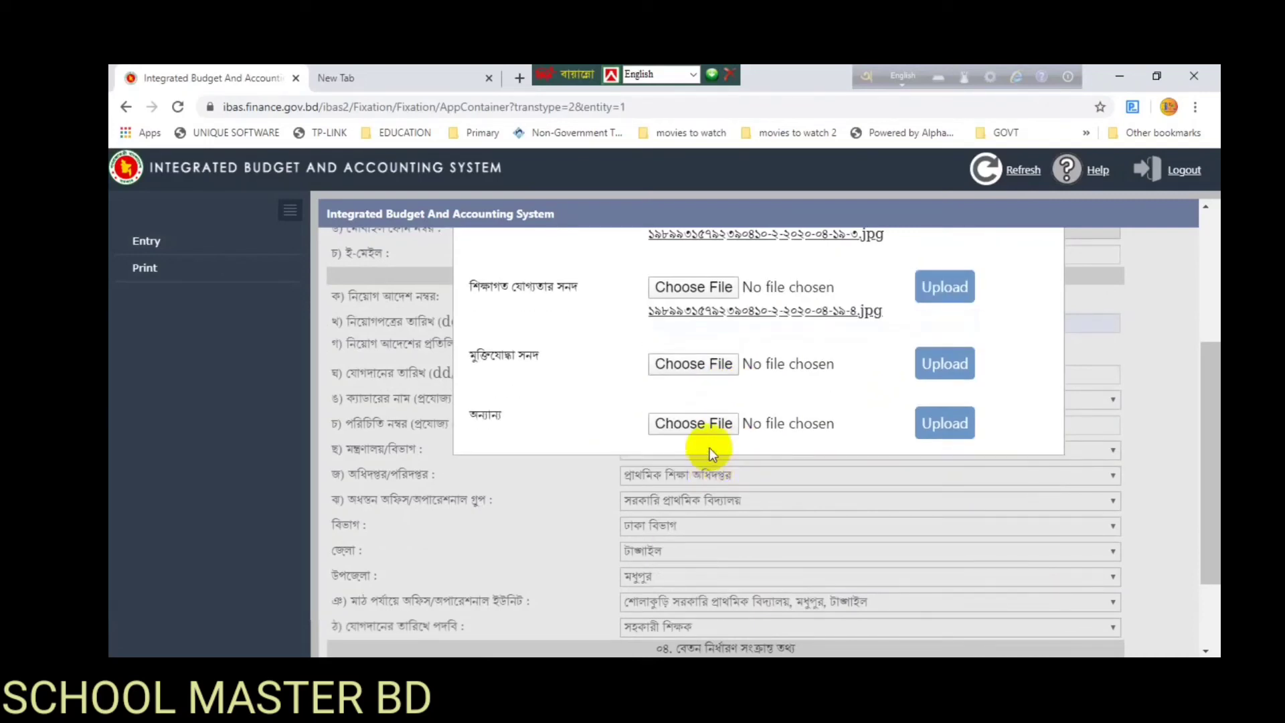
Leave the other-documents row empty and close the document panel.
left_click(716, 431)
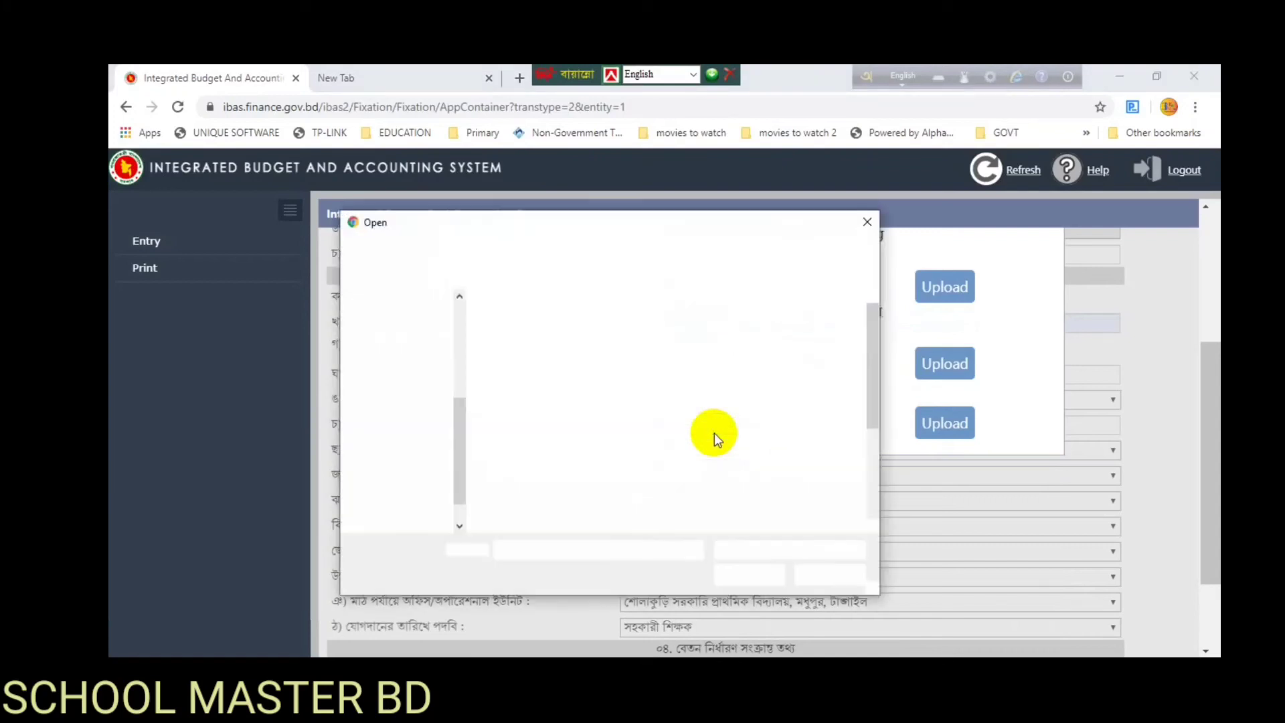
scroll(757, 423, "down", 3)
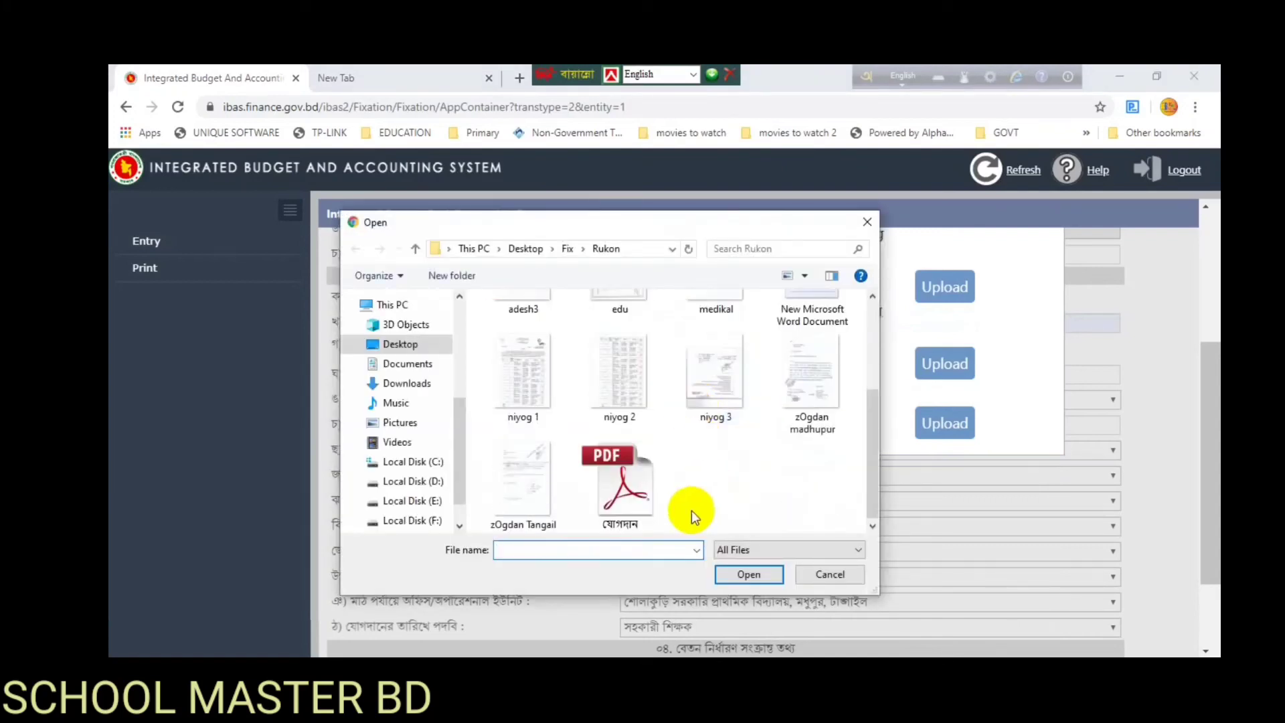
scroll(684, 524, "up", 3)
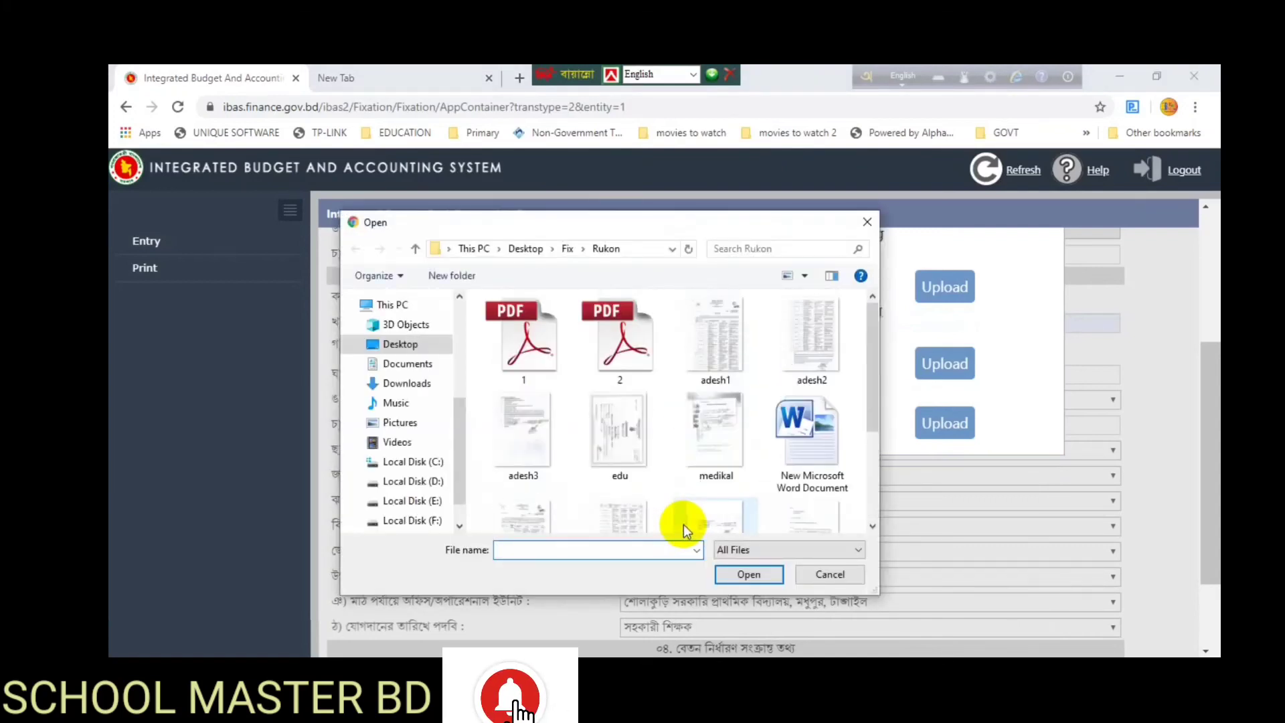
scroll(684, 524, "down", 3)
scroll(684, 524, "up", 3)
left_click(690, 606)
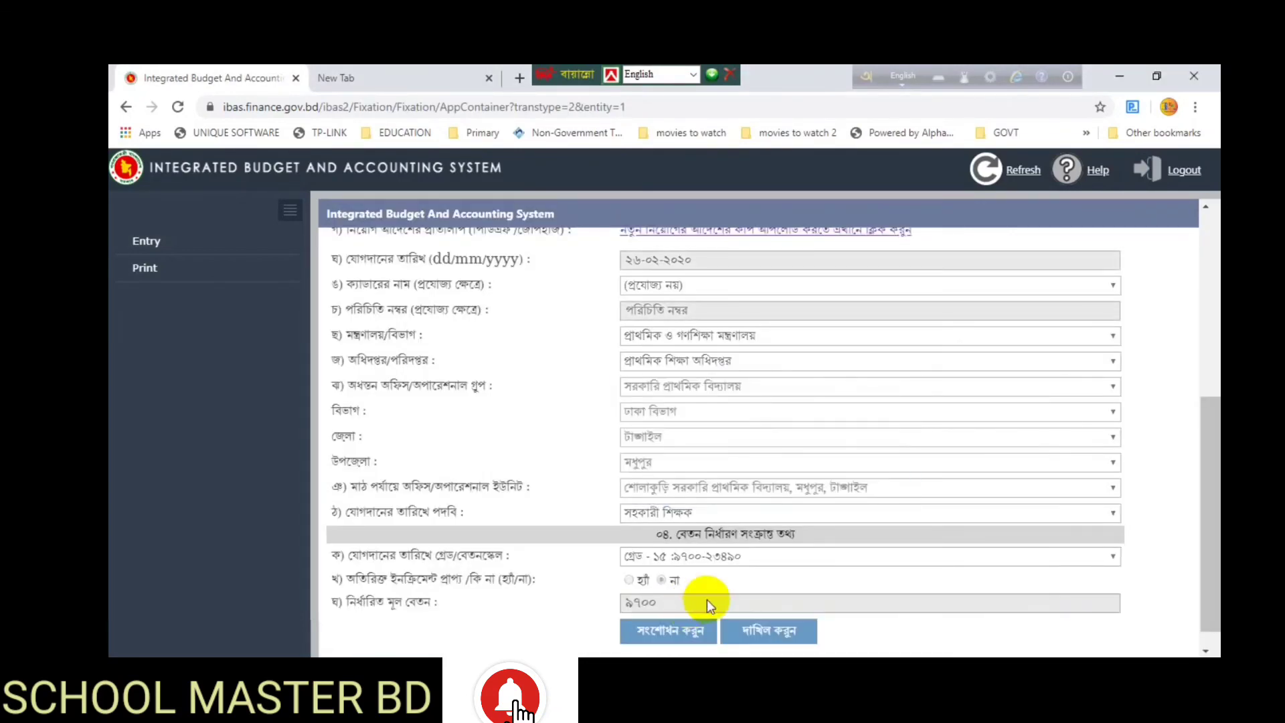
scroll(804, 536, "up", 5)
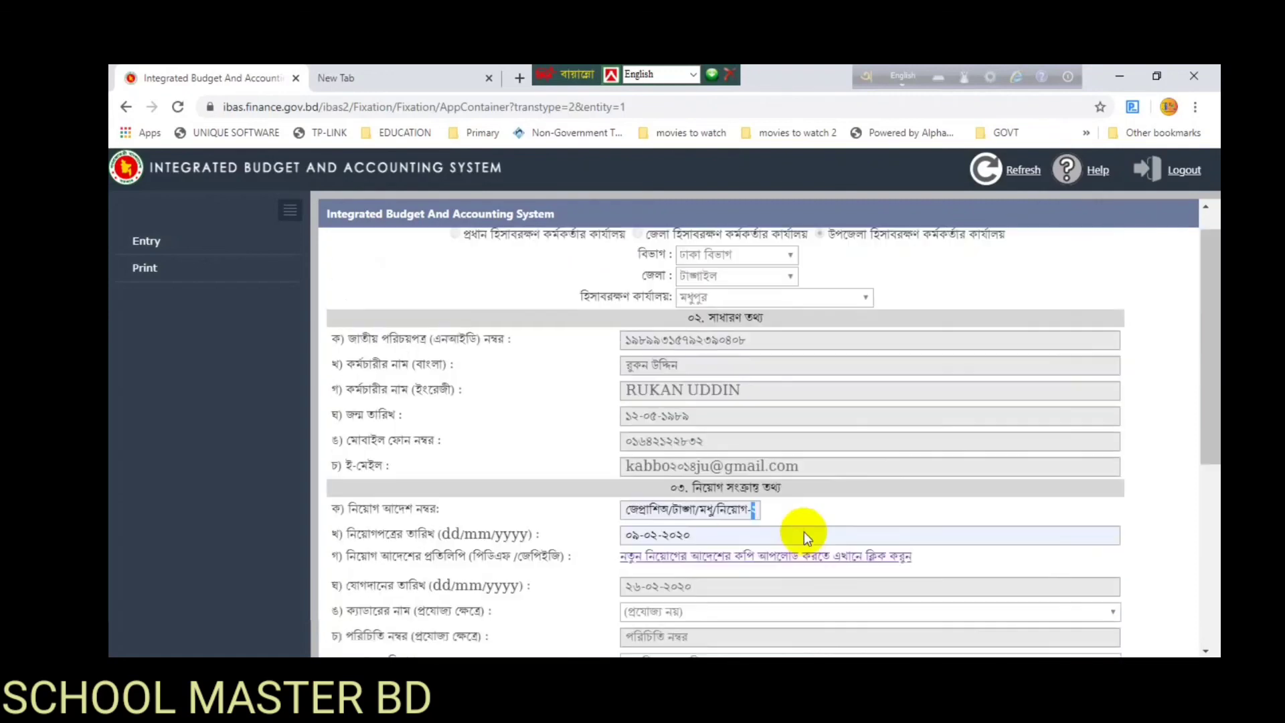
left_click(751, 511)
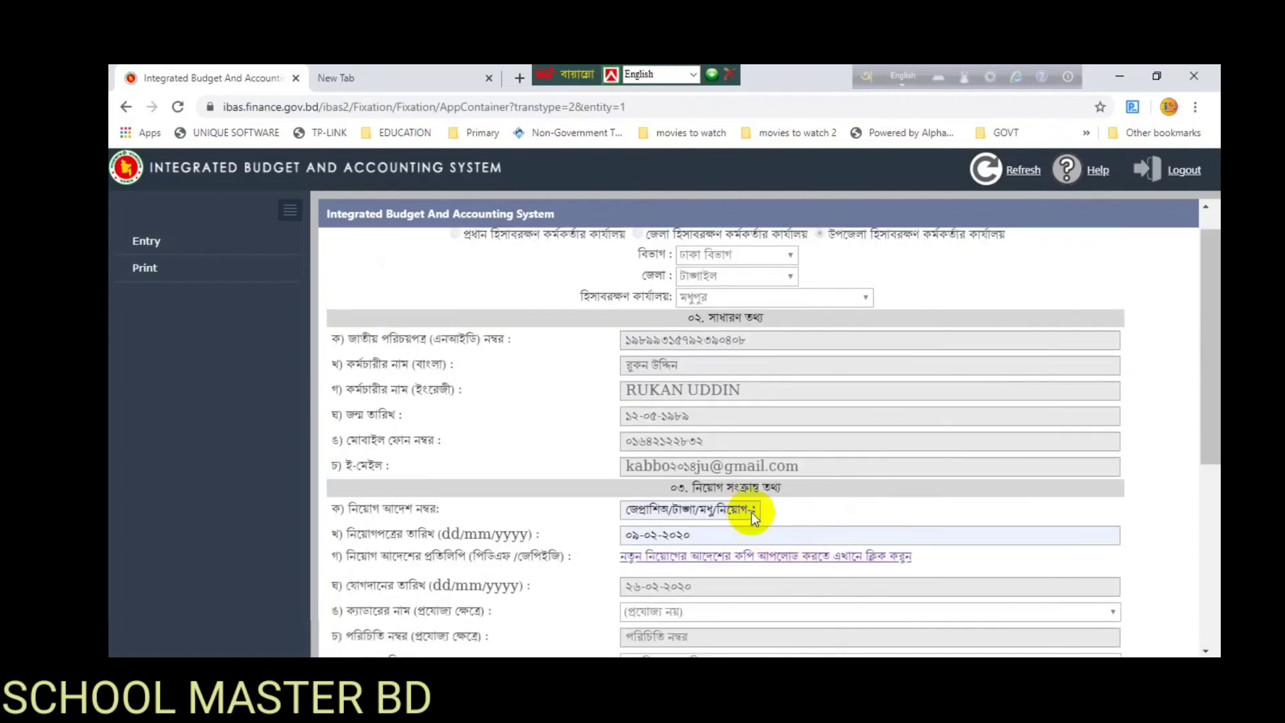
scroll(797, 532, "down", 5)
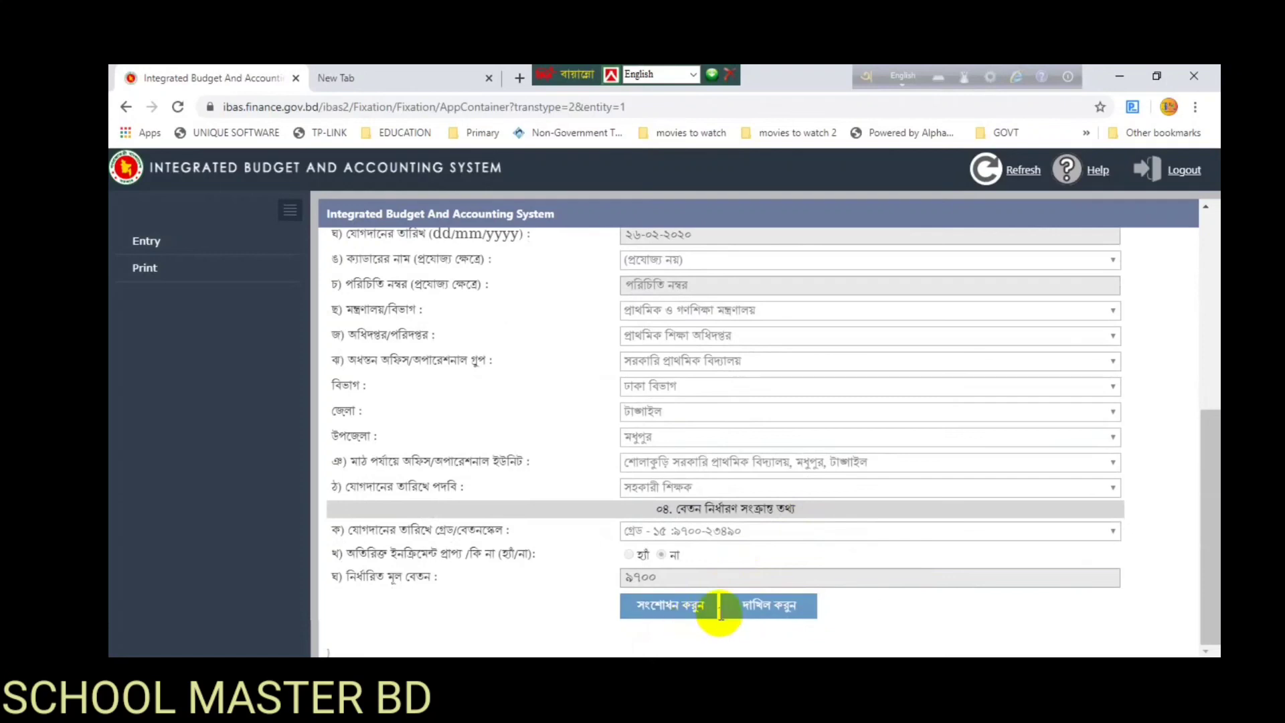
scroll(721, 610, "up", 5)
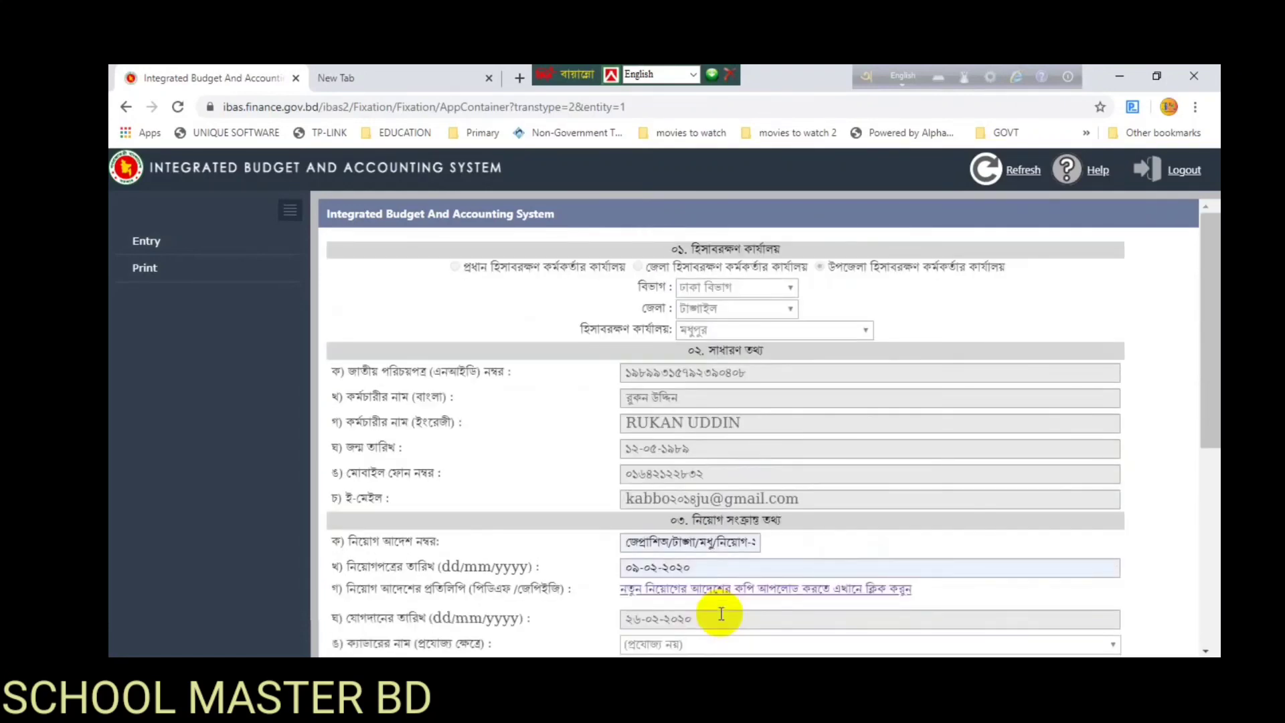
scroll(721, 613, "down", 5)
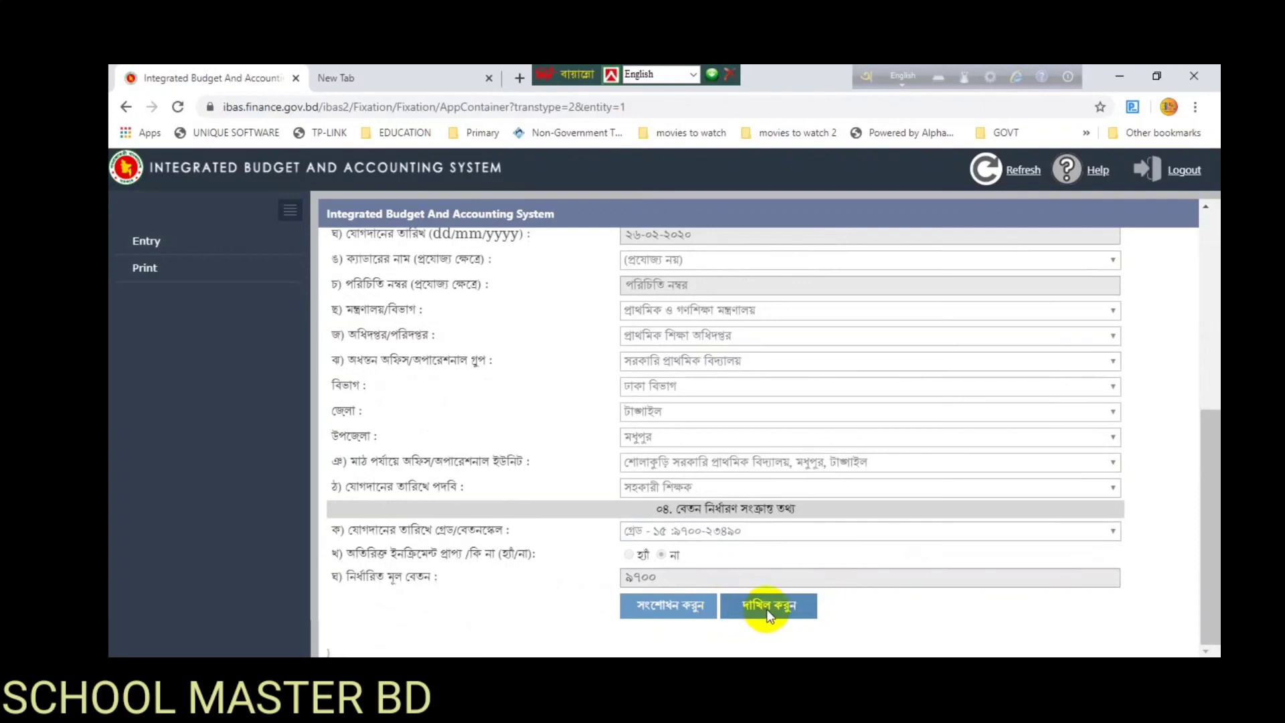
Submit the completed fixation form with দাখিল করুন.
left_click(767, 609)
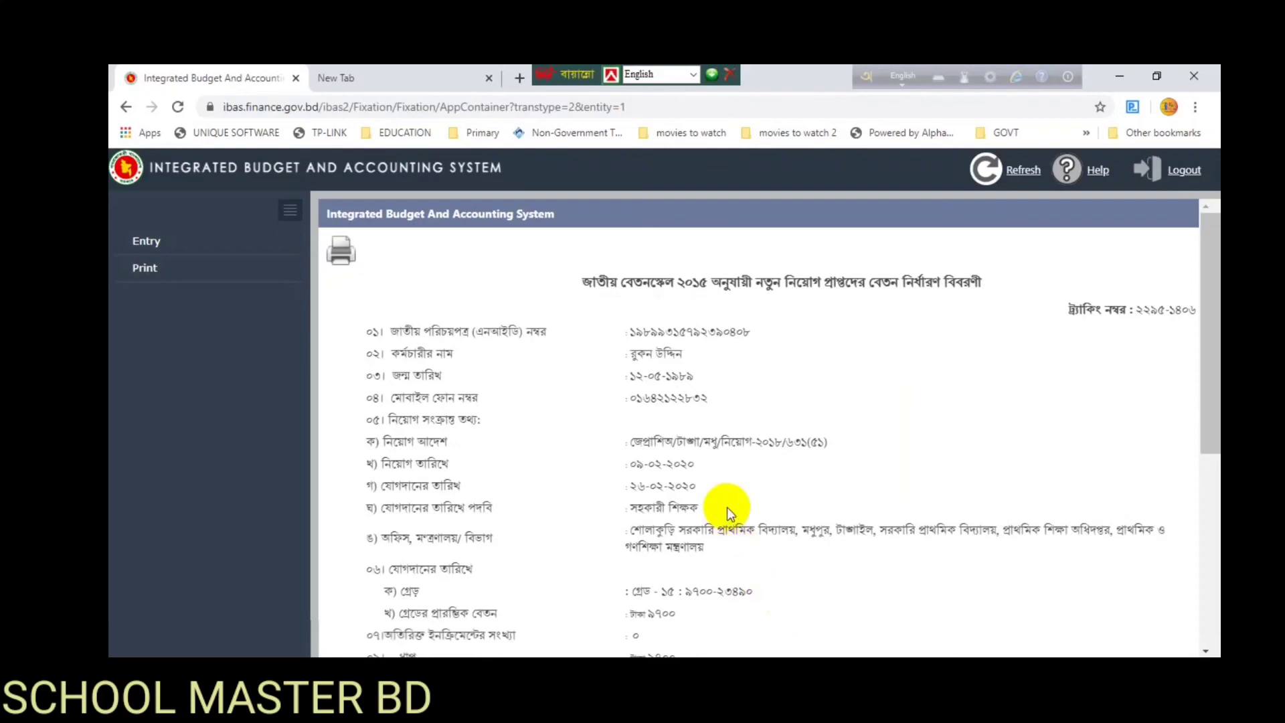
scroll(696, 495, "down", 3)
scroll(653, 492, "up", 3)
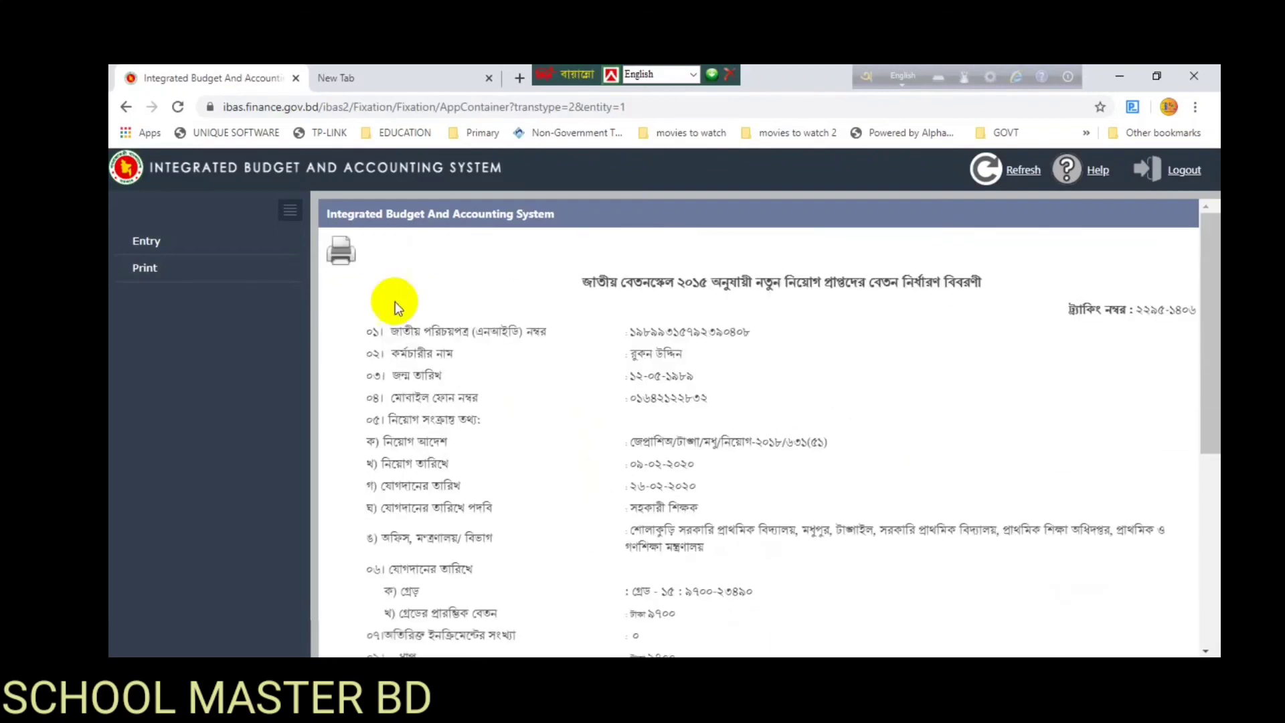
Open the printable fixation statement in a new tab and print it with 2 copies.
right_click(338, 257)
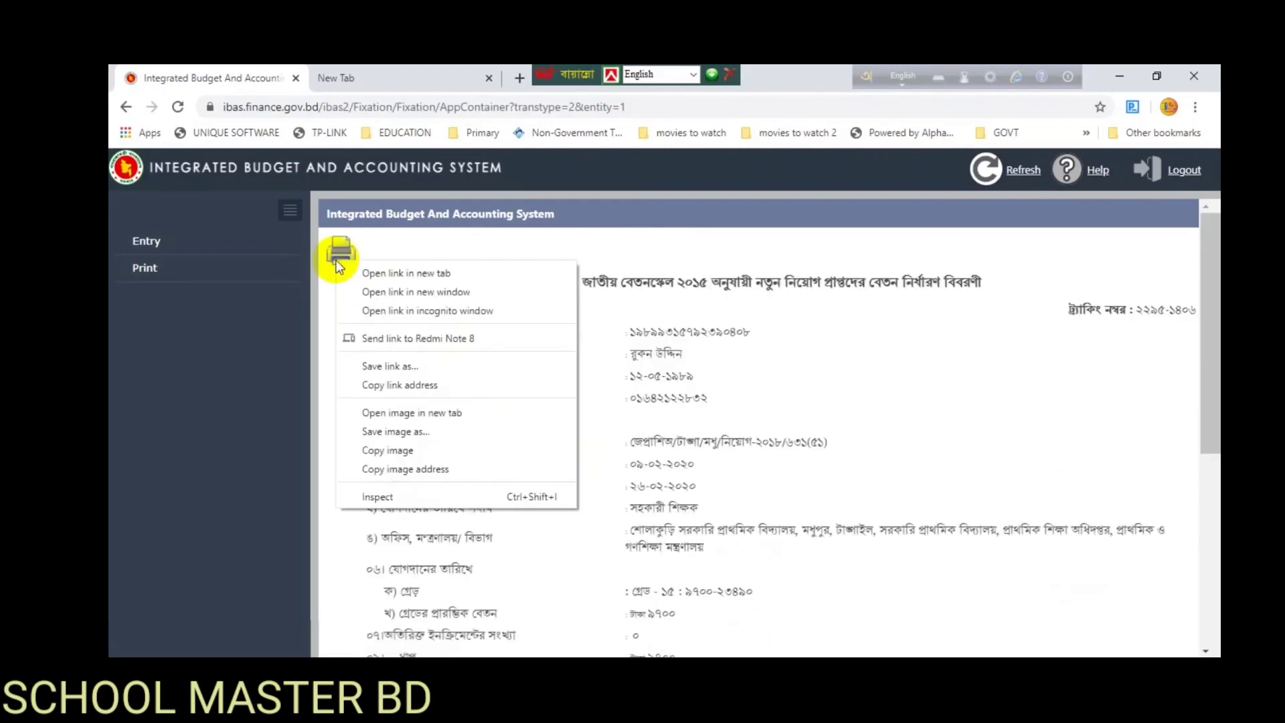
left_click(385, 273)
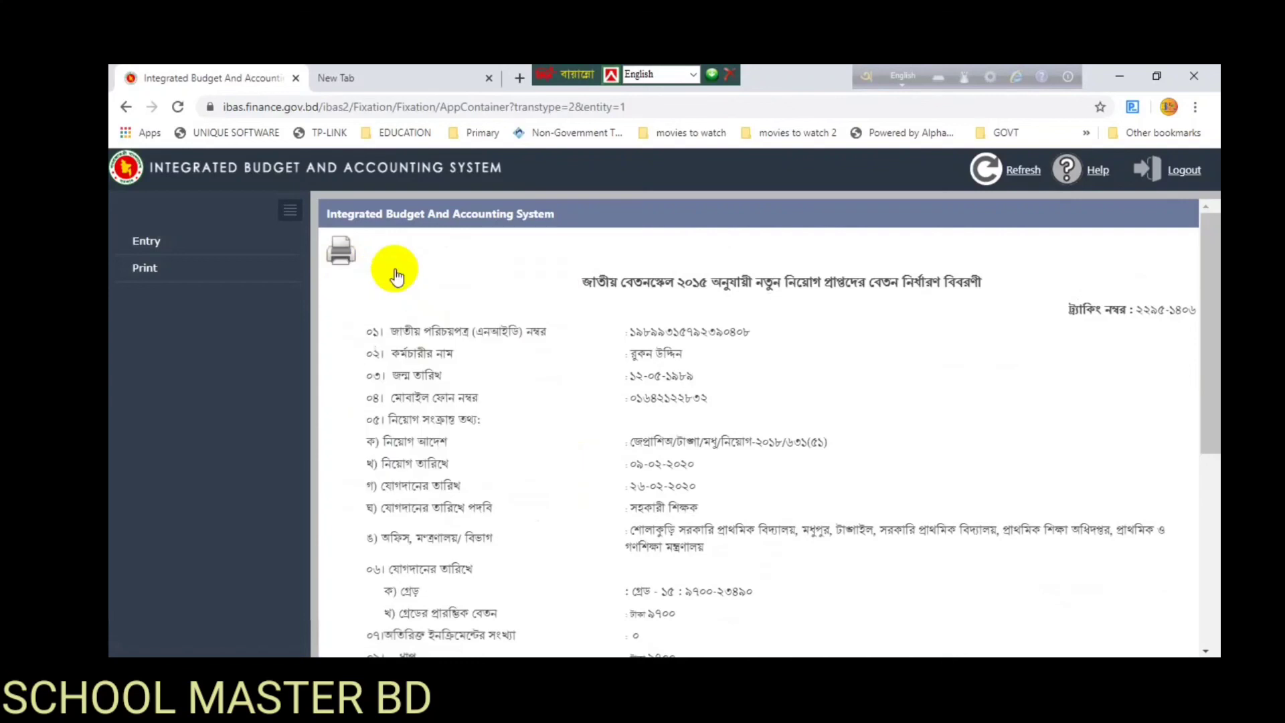
left_click(383, 77)
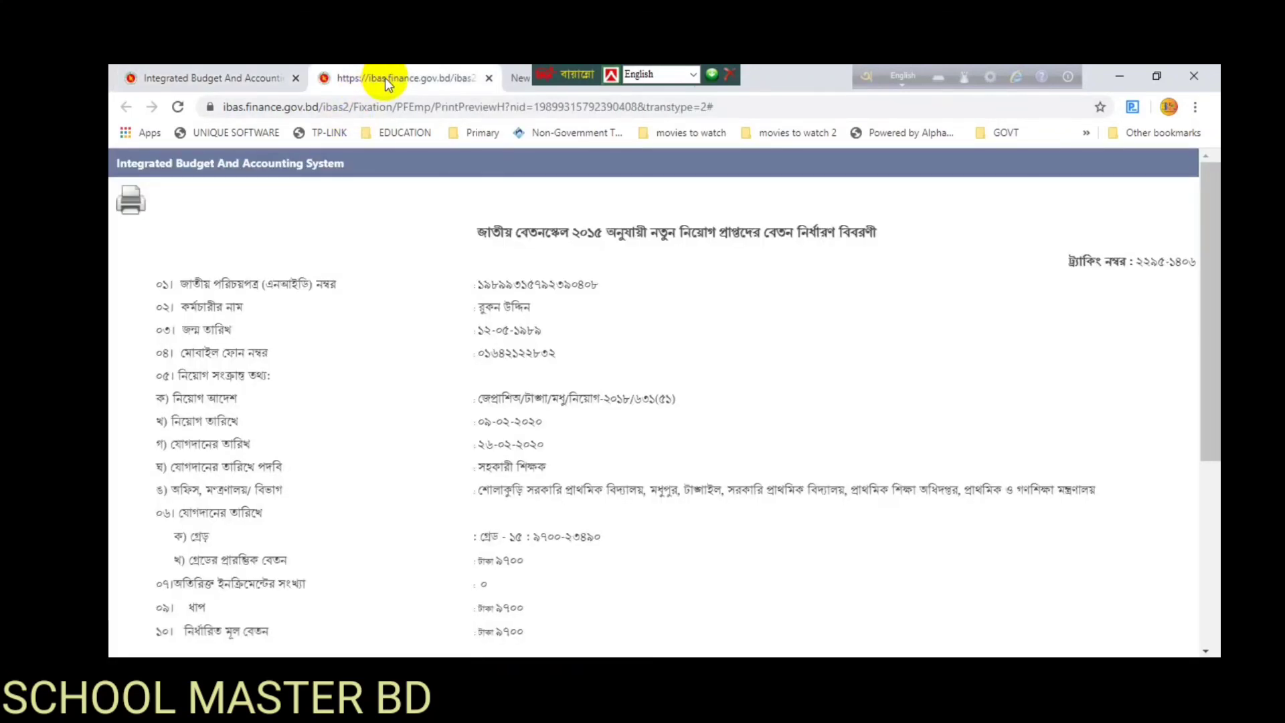
left_click(134, 211)
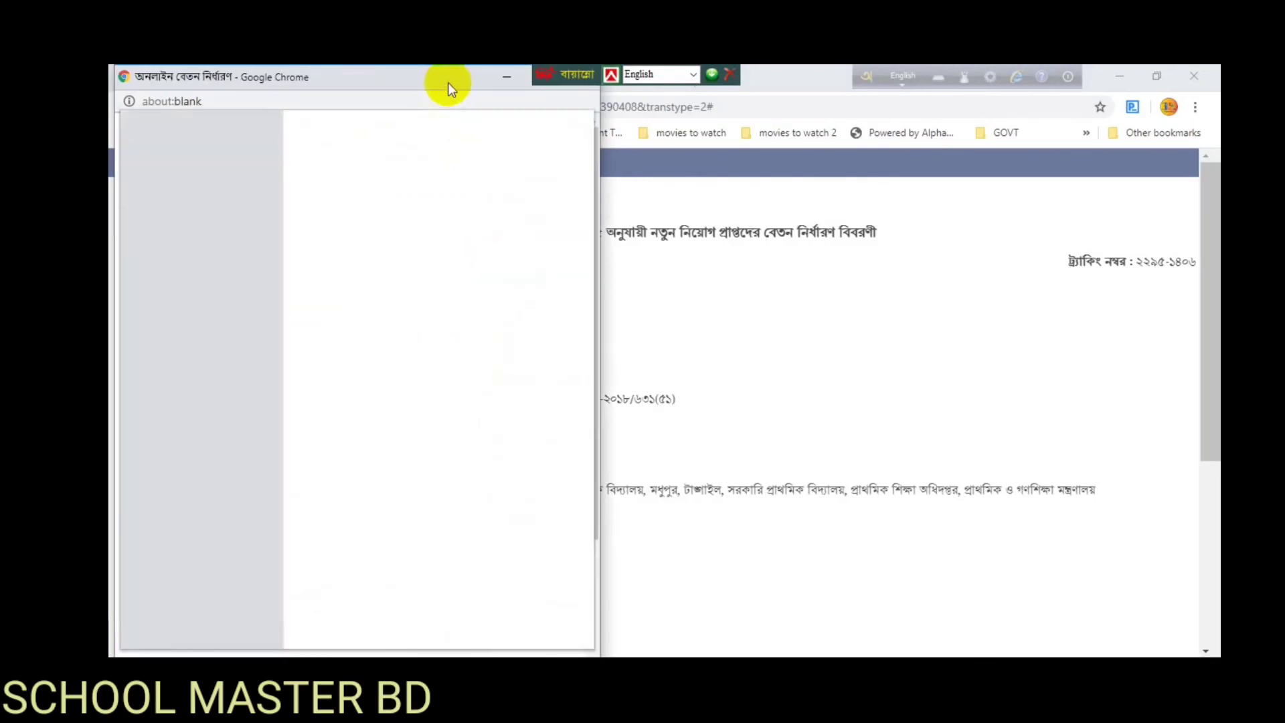
left_click_drag(447, 79, 624, 158)
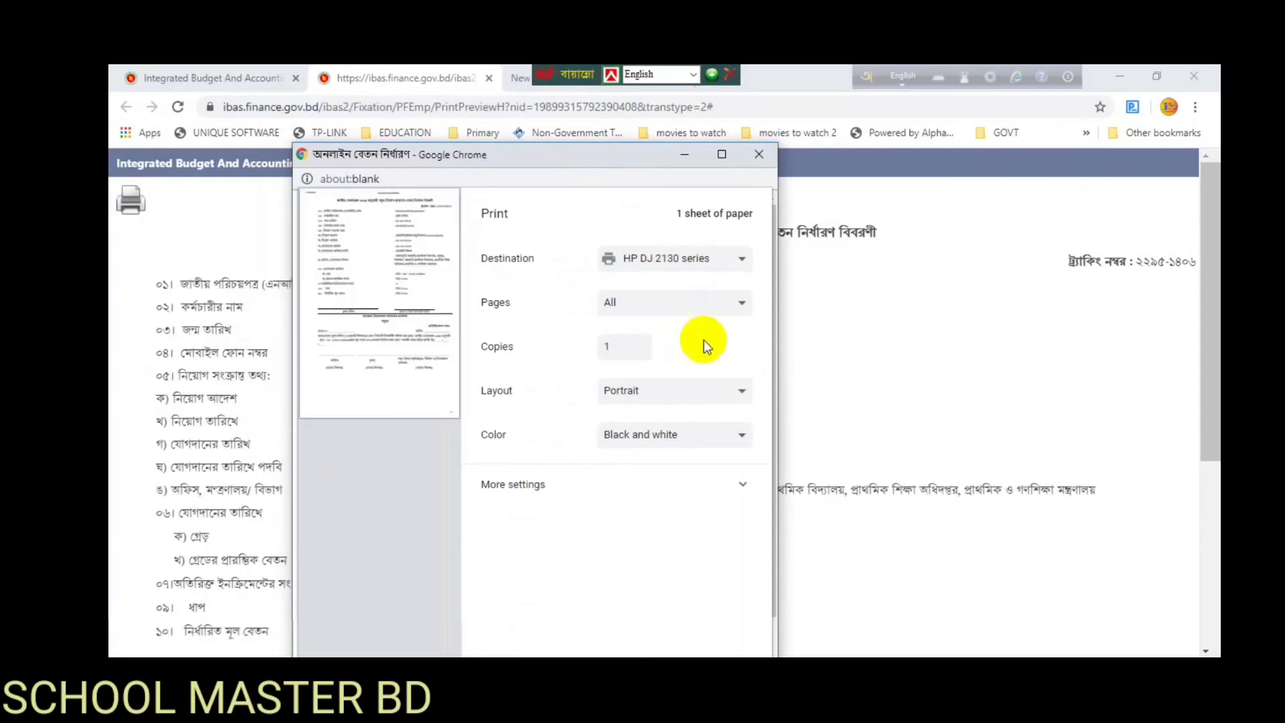
double_click(639, 345)
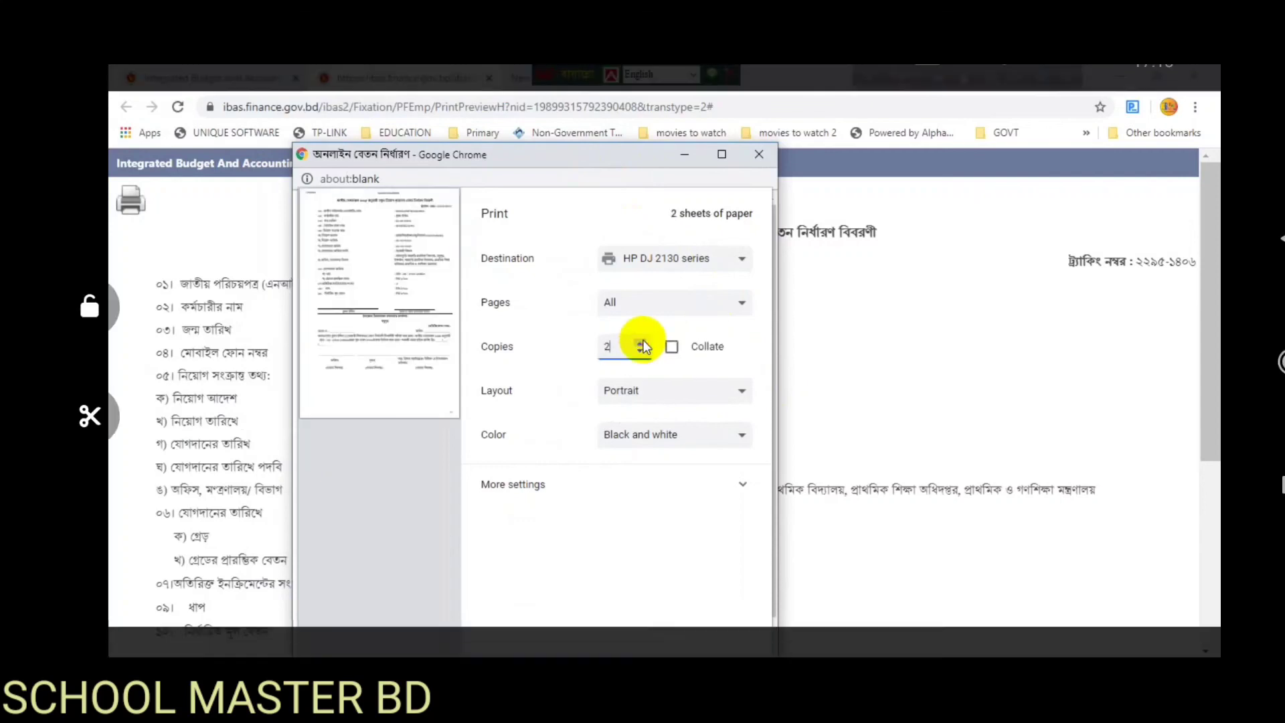